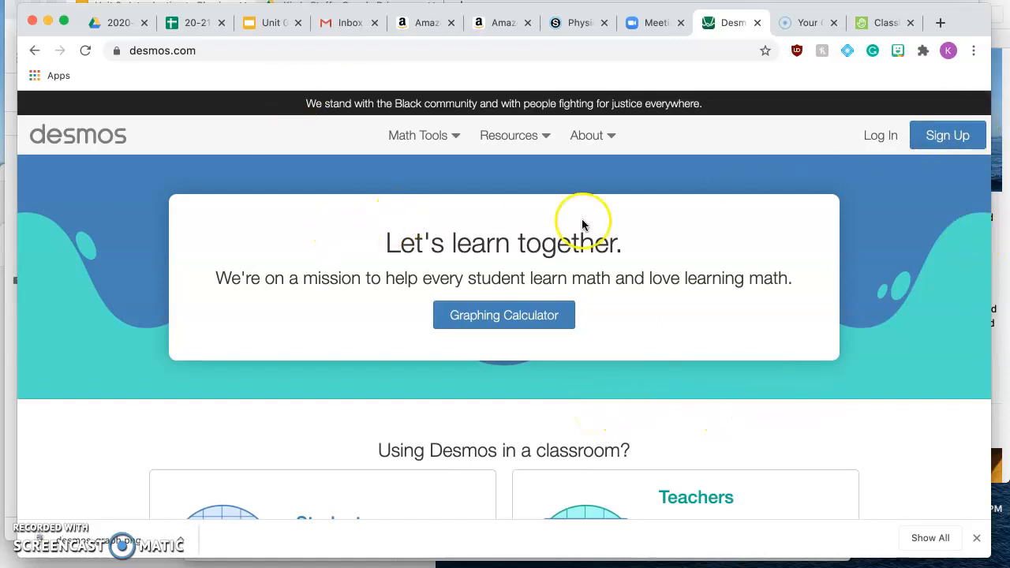
{"action": "left_click", "coordinate": [947, 137]}
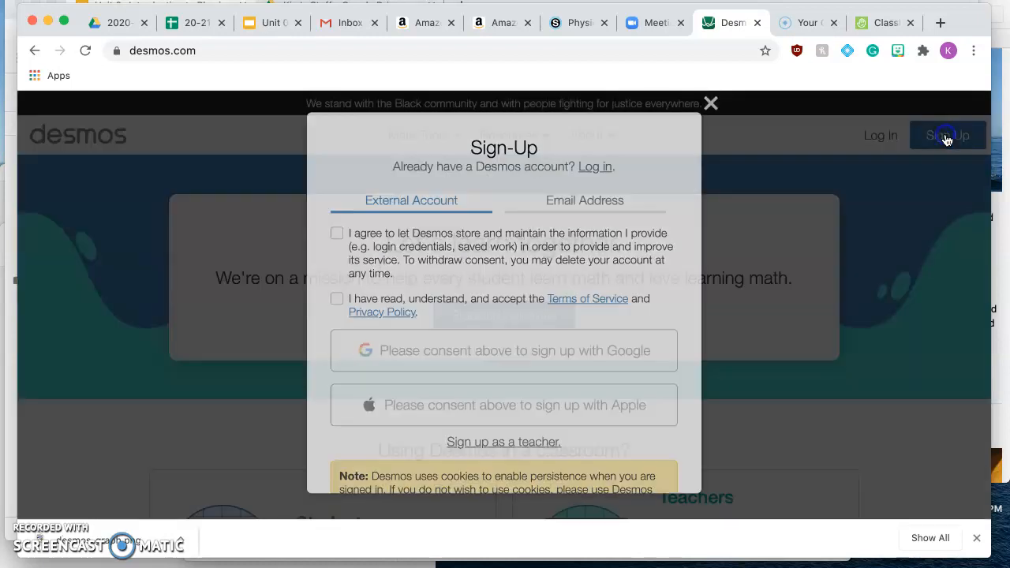
{"action": "left_click", "coordinate": [336, 236]}
{"action": "left_click", "coordinate": [337, 301]}
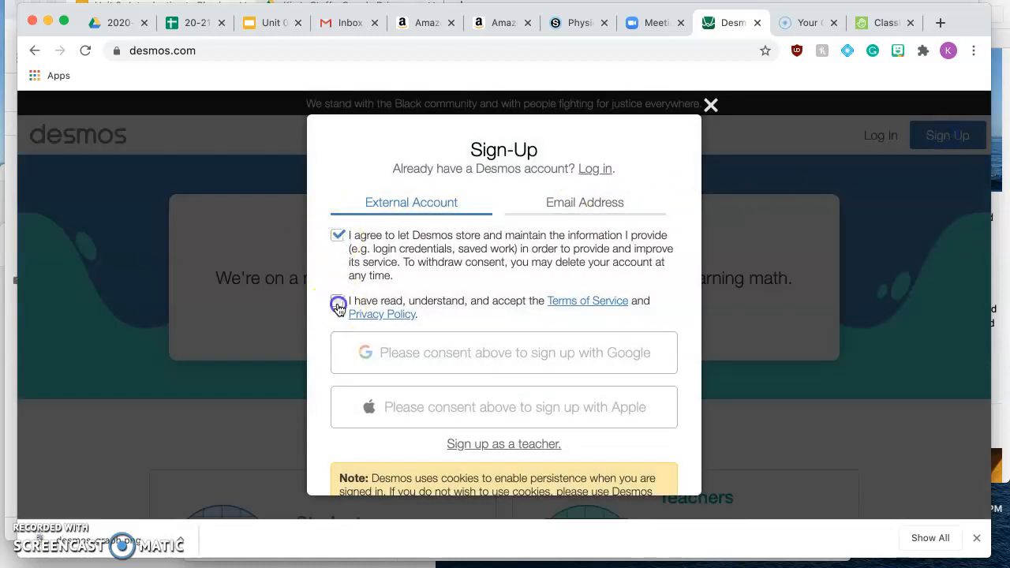
{"action": "left_click", "coordinate": [509, 353]}
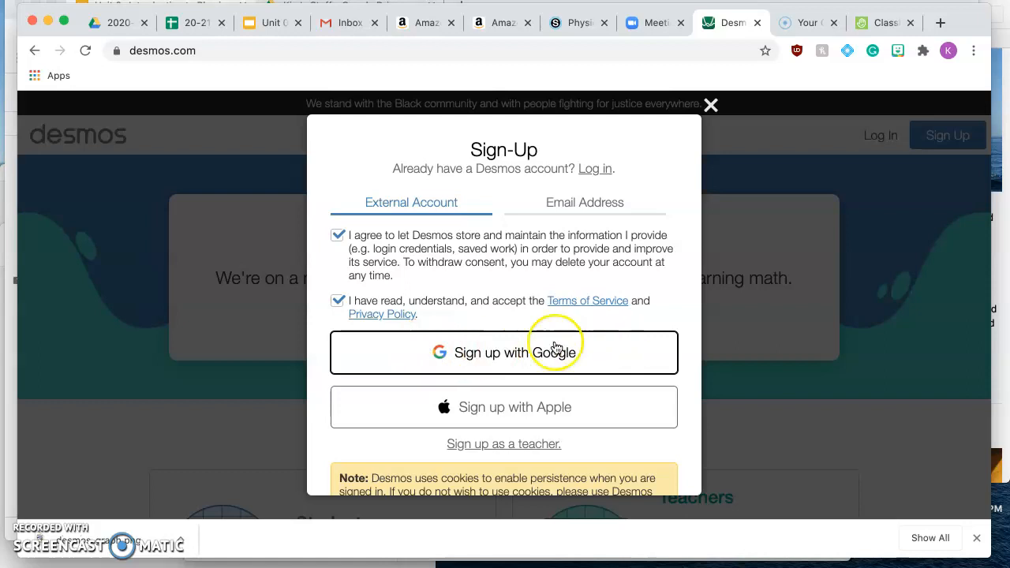
{"action": "left_click", "coordinate": [509, 348]}
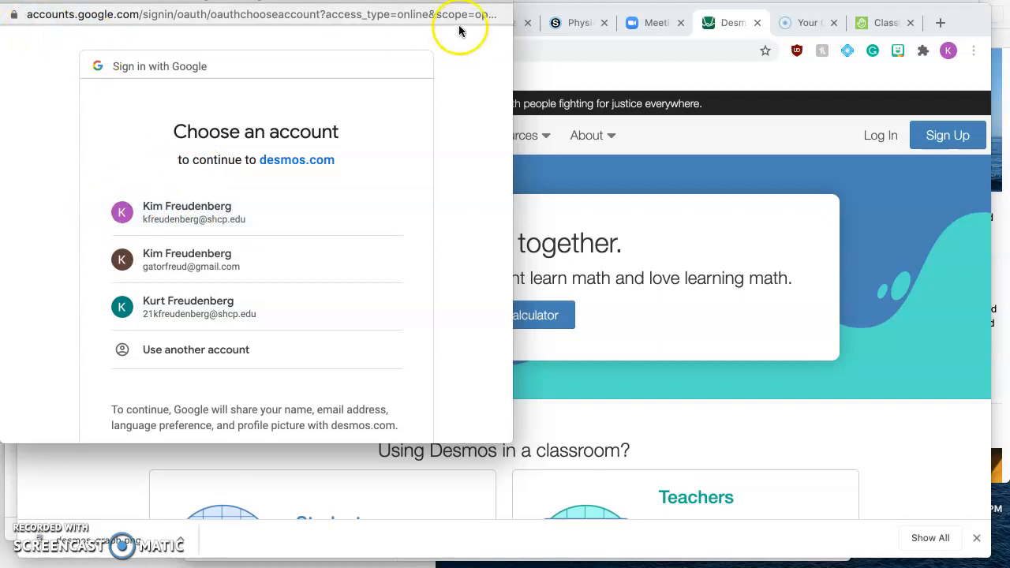
{"action": "left_click", "coordinate": [635, 79]}
- Log in to Desmos through Google, choosing the first listed school account
{"action": "left_click", "coordinate": [881, 138]}
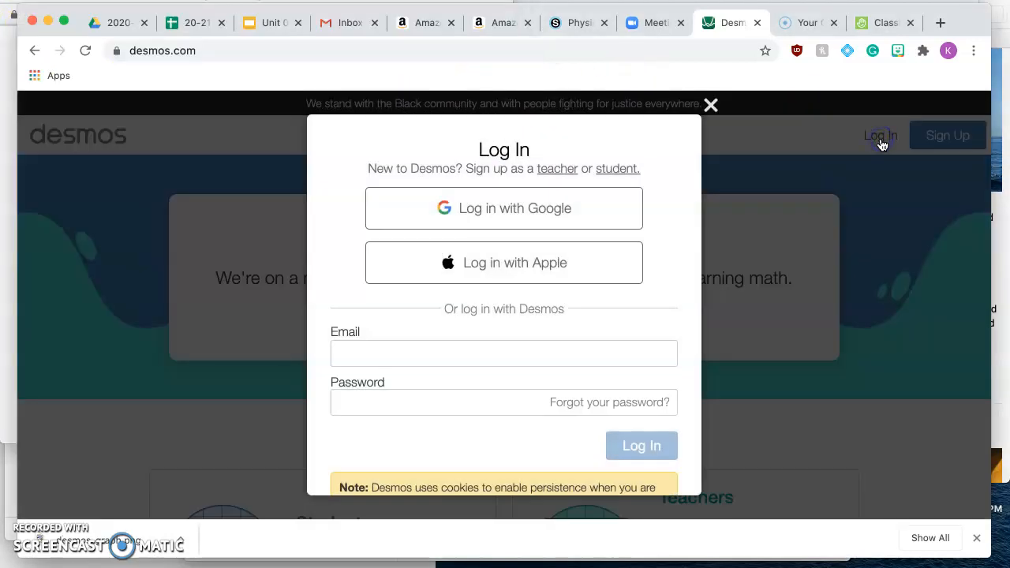
{"action": "left_click", "coordinate": [557, 212]}
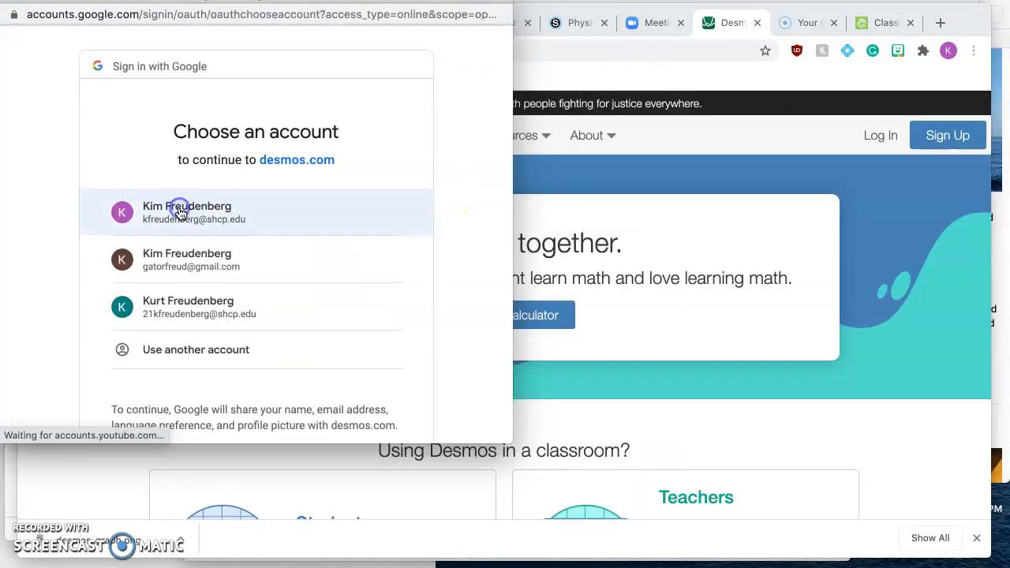
{"action": "scroll", "coordinate": [207, 219], "scroll_direction": "down", "scroll_amount": 2}
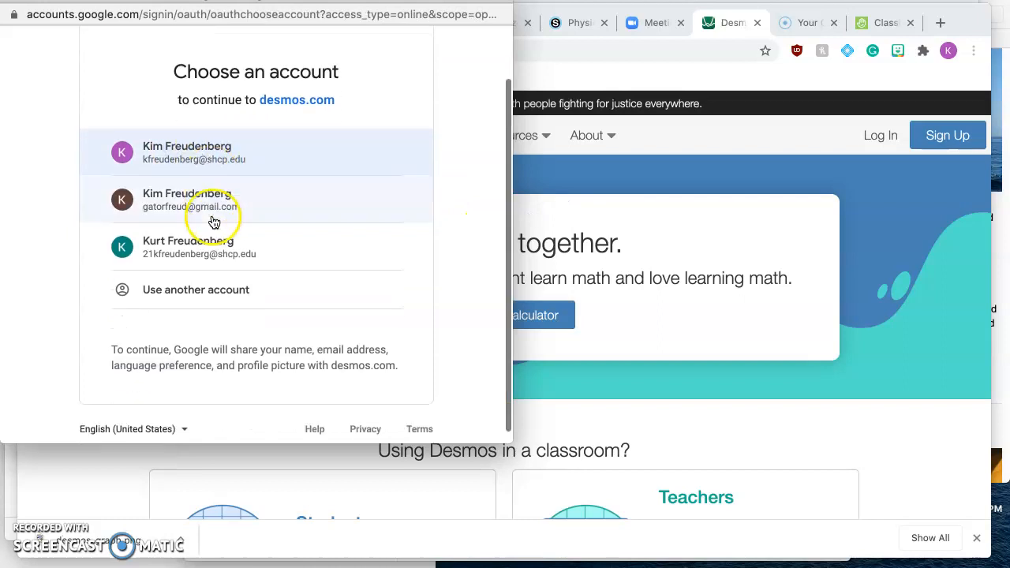
{"action": "left_click", "coordinate": [167, 126]}
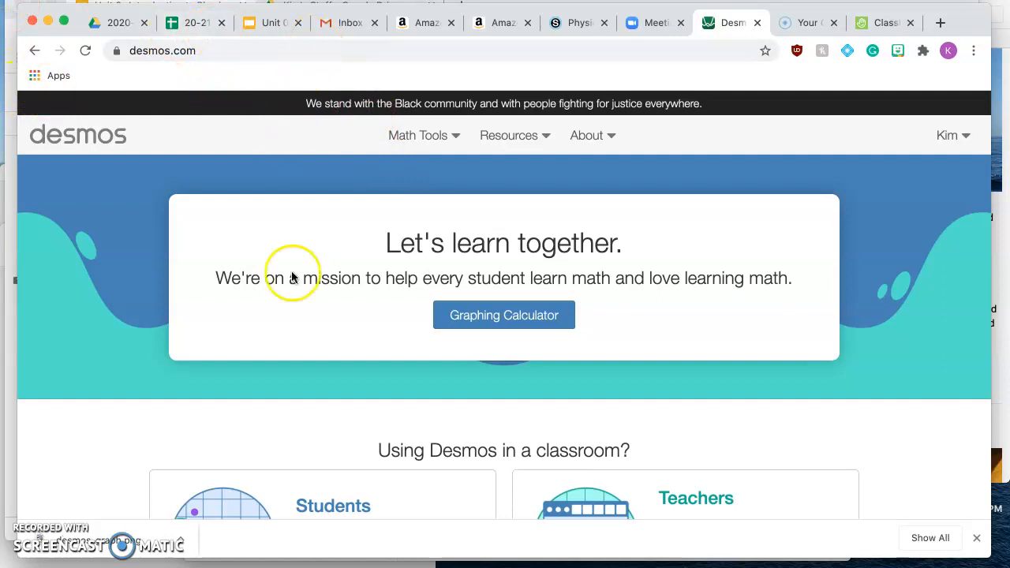
- Open the graphing calculator and add a table to the expression list
{"action": "left_click", "coordinate": [490, 318]}
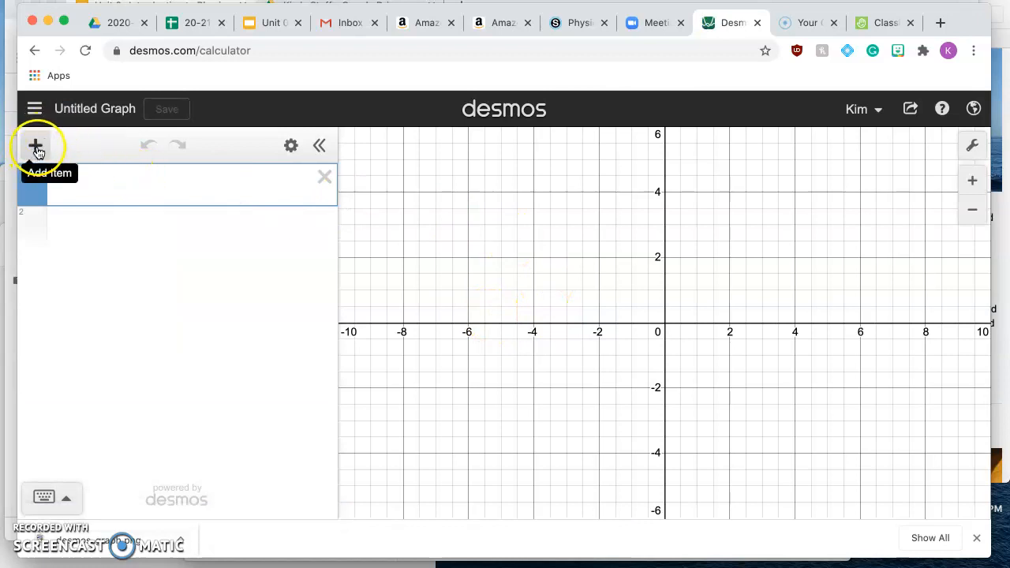
{"action": "left_click", "coordinate": [35, 150]}
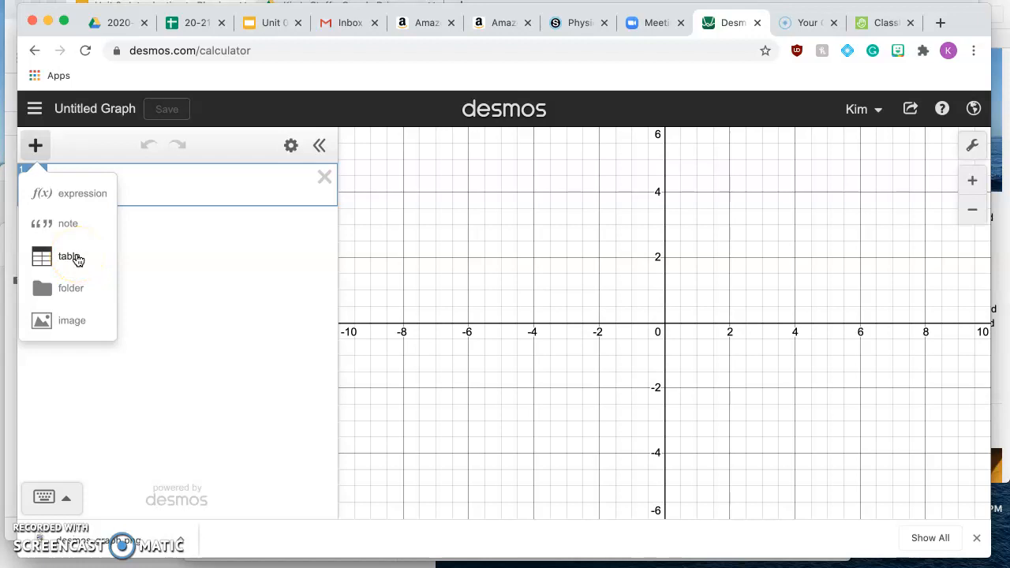
{"action": "left_click", "coordinate": [78, 260]}
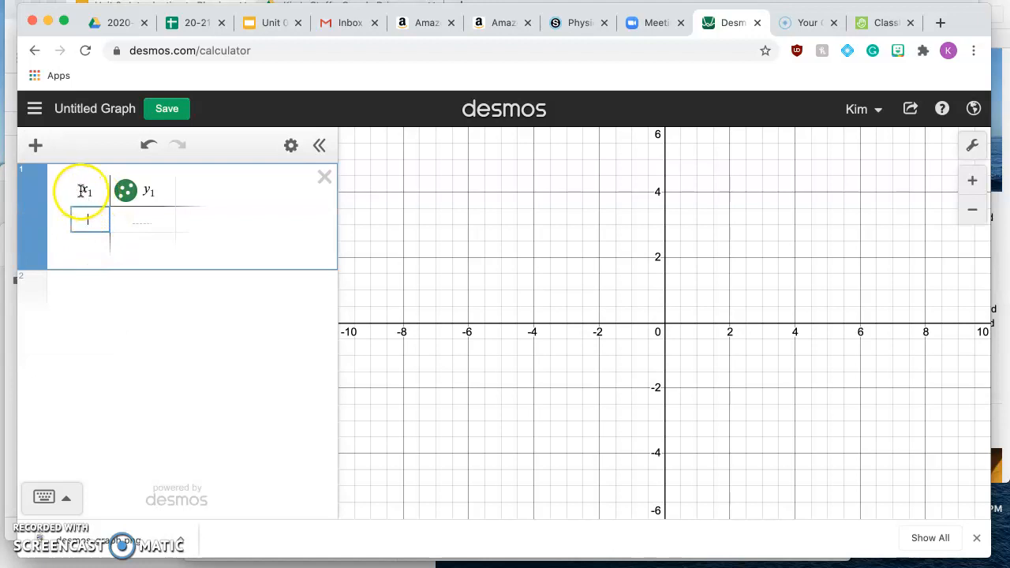
- Enter the x1 values 2, 4, 6, 8 and 10 in the table
{"action": "left_click", "coordinate": [85, 220]}
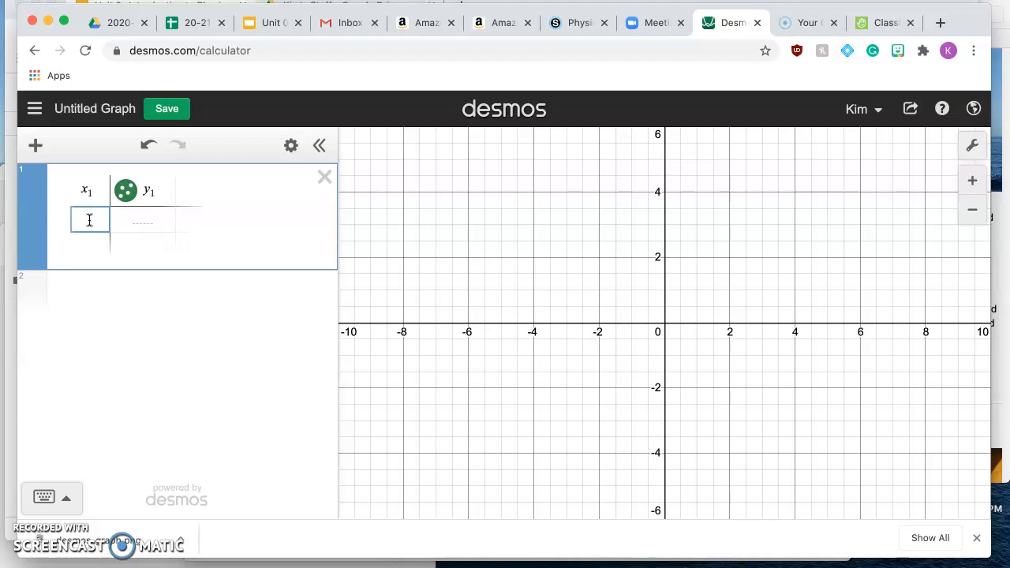
{"action": "type", "text": "2"}
{"action": "key", "text": "Return"}
{"action": "type", "text": "4"}
{"action": "key", "text": "Return"}
{"action": "type", "text": "6"}
{"action": "key", "text": "Return"}
{"action": "type", "text": "8"}
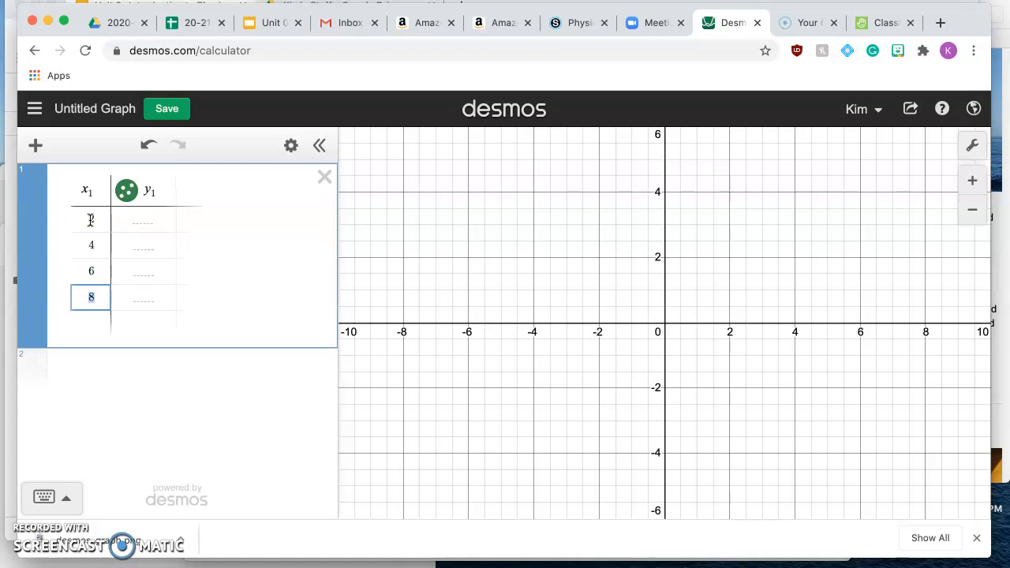
{"action": "key", "text": "Return"}
{"action": "type", "text": "10"}
- Enter the y1 values 4, 5, 6, 7 and 8 in the table
{"action": "left_click", "coordinate": [163, 221]}
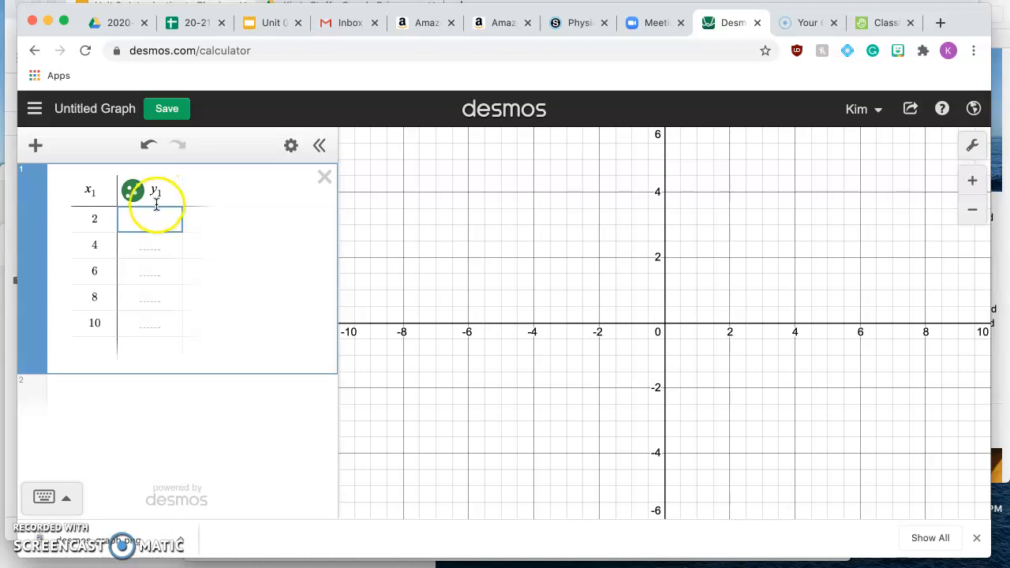
{"action": "left_click", "coordinate": [158, 191]}
{"action": "type", "text": "4"}
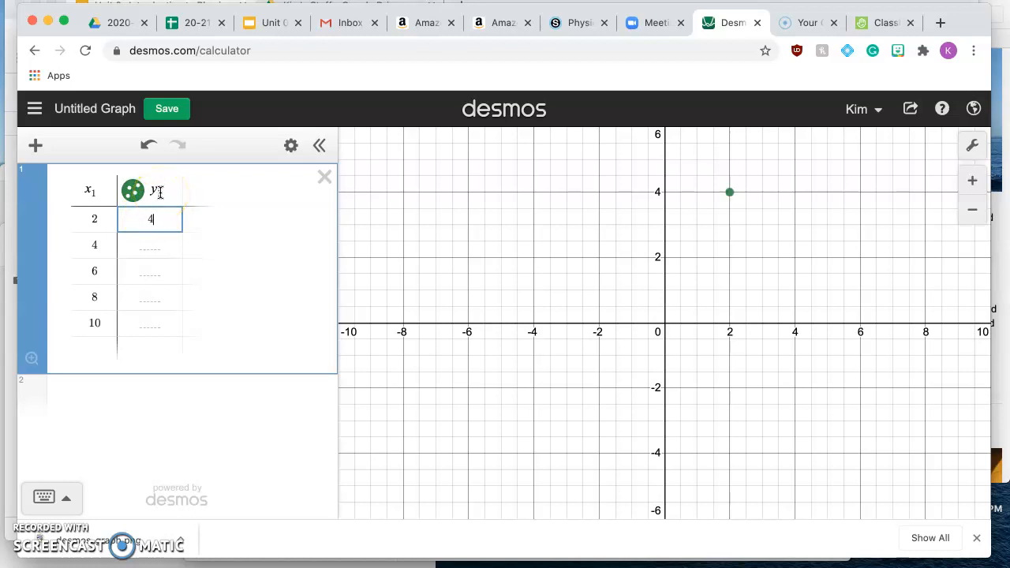
{"action": "key", "text": "Return"}
{"action": "type", "text": "5"}
{"action": "key", "text": "Return"}
{"action": "type", "text": "6"}
{"action": "key", "text": "Return"}
{"action": "type", "text": "7"}
{"action": "key", "text": "Return"}
{"action": "type", "text": "8"}
- Zoom the graph to fit all the data points of the table
{"action": "left_click", "coordinate": [248, 330]}
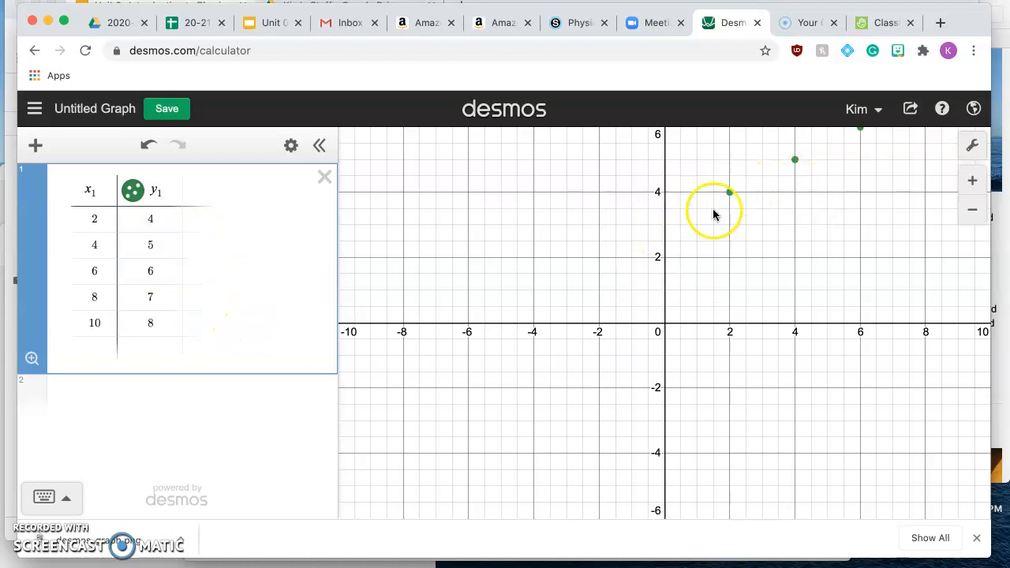
{"action": "left_click", "coordinate": [32, 361]}
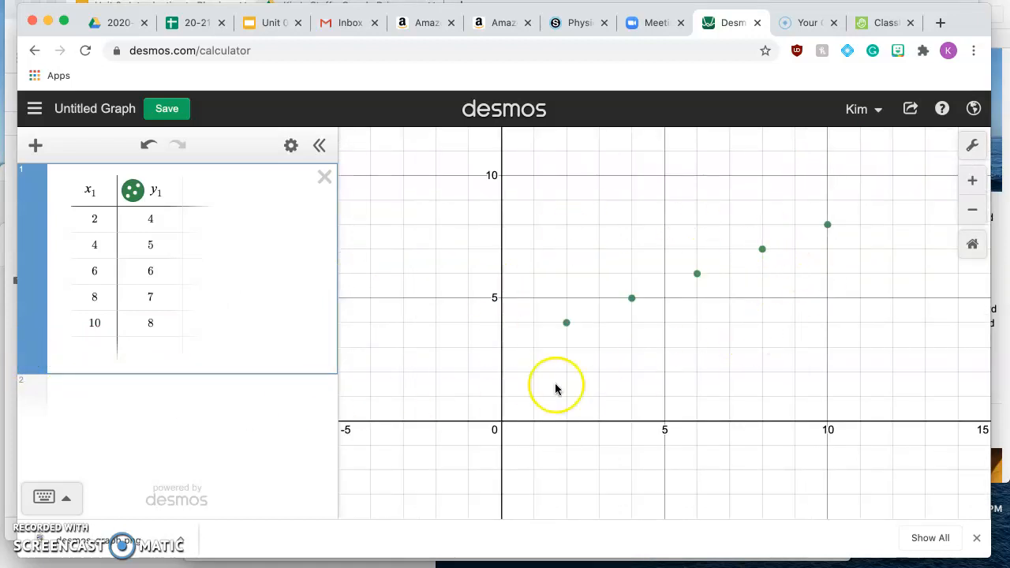
{"action": "left_click_drag", "start_coordinate": [631, 264], "coordinate": [570, 284]}
{"action": "left_click", "coordinate": [32, 360]}
{"action": "left_click", "coordinate": [587, 268]}
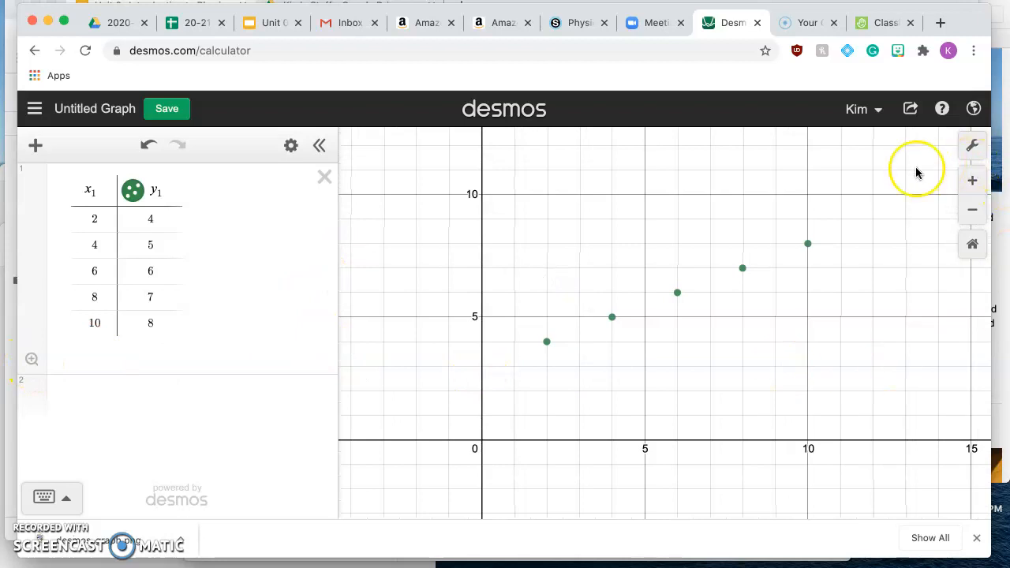
{"action": "scroll", "coordinate": [727, 272], "scroll_direction": "down", "scroll_amount": 3}
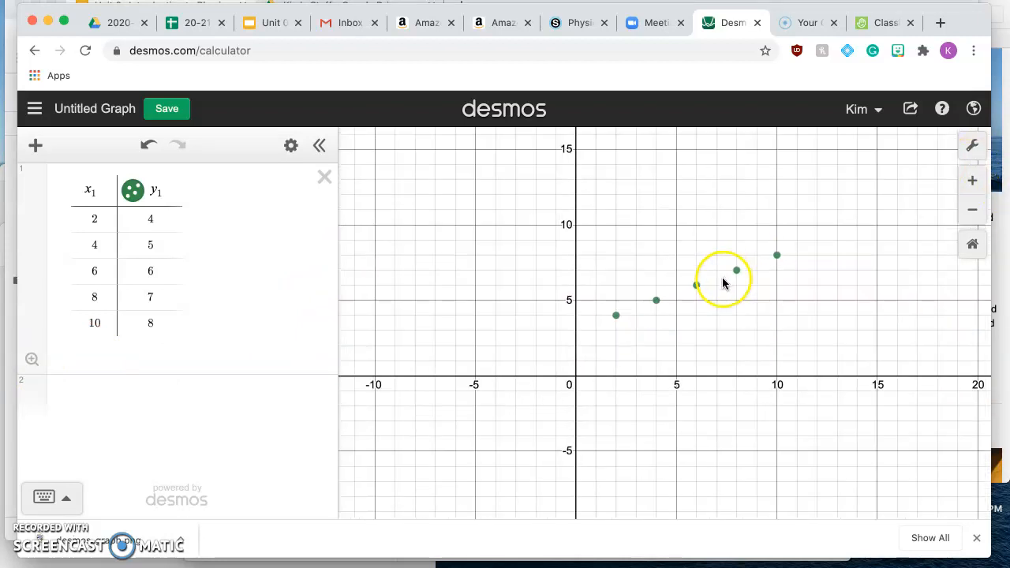
{"action": "left_click", "coordinate": [31, 359]}
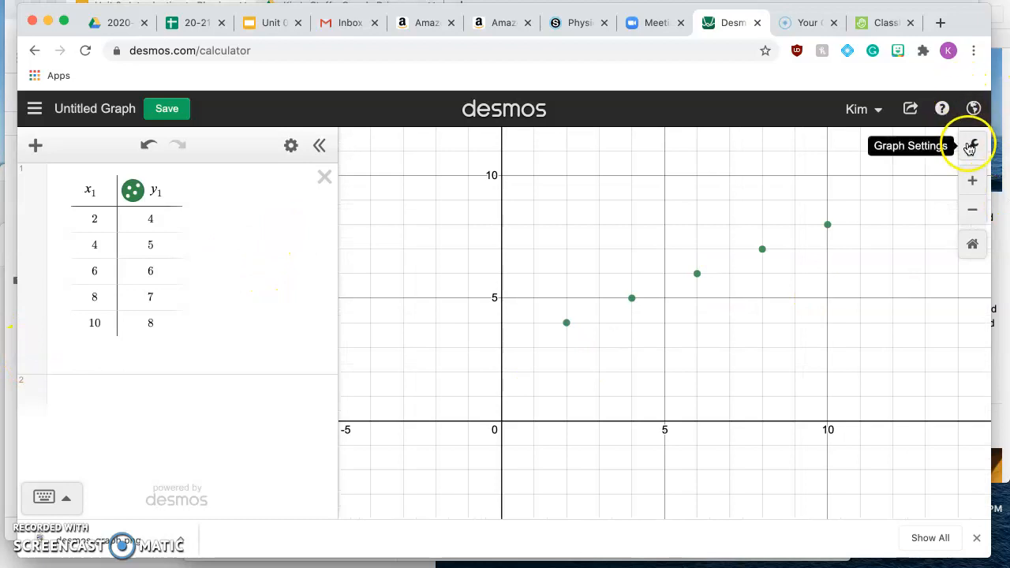
- Label the graph's x-axis "time (s)" in the graph settings
{"action": "left_click", "coordinate": [974, 149]}
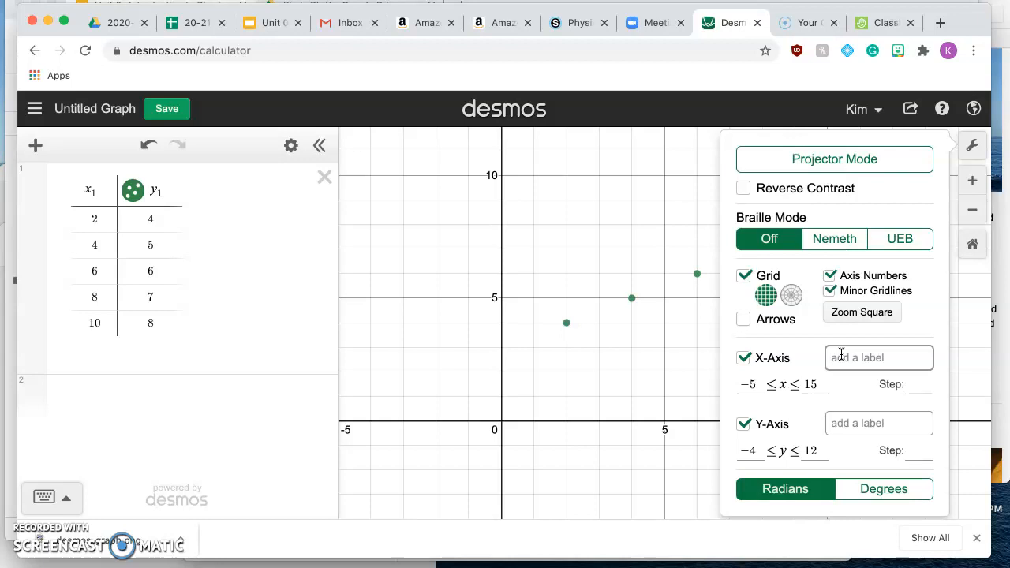
{"action": "left_click", "coordinate": [841, 354]}
{"action": "type", "text": "time (s)"}
- Label the y-axis "Volume (gallons)" and close the graph settings
{"action": "left_click", "coordinate": [850, 424]}
{"action": "type", "text": "Ga"}
{"action": "key", "text": "BackSpace"}
{"action": "key", "text": "BackSpace"}
{"action": "type", "text": "Vlo"}
{"action": "key", "text": "BackSpace"}
{"action": "key", "text": "BackSpace"}
{"action": "type", "text": "olu"}
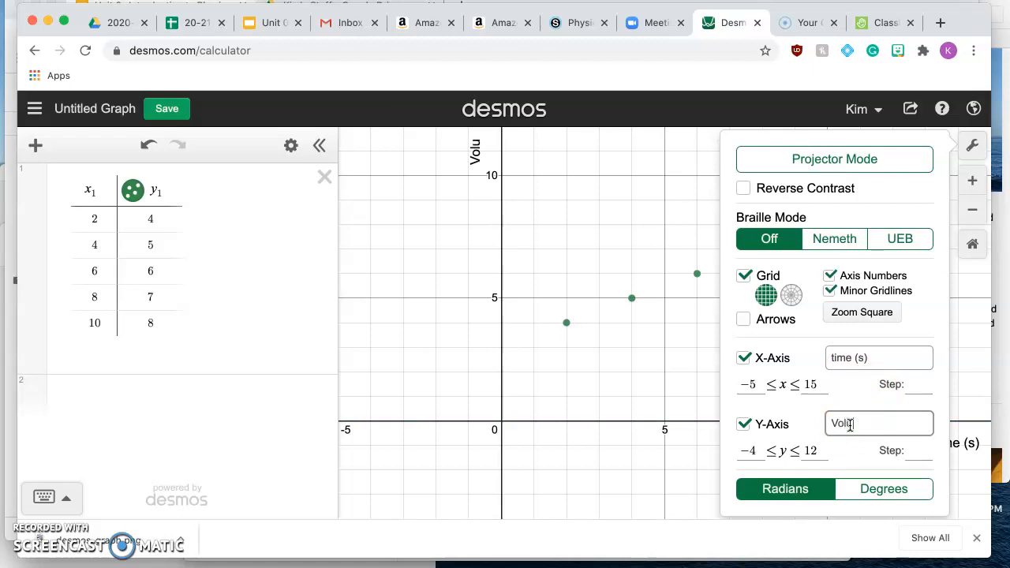
{"action": "type", "text": "me (gallons)"}
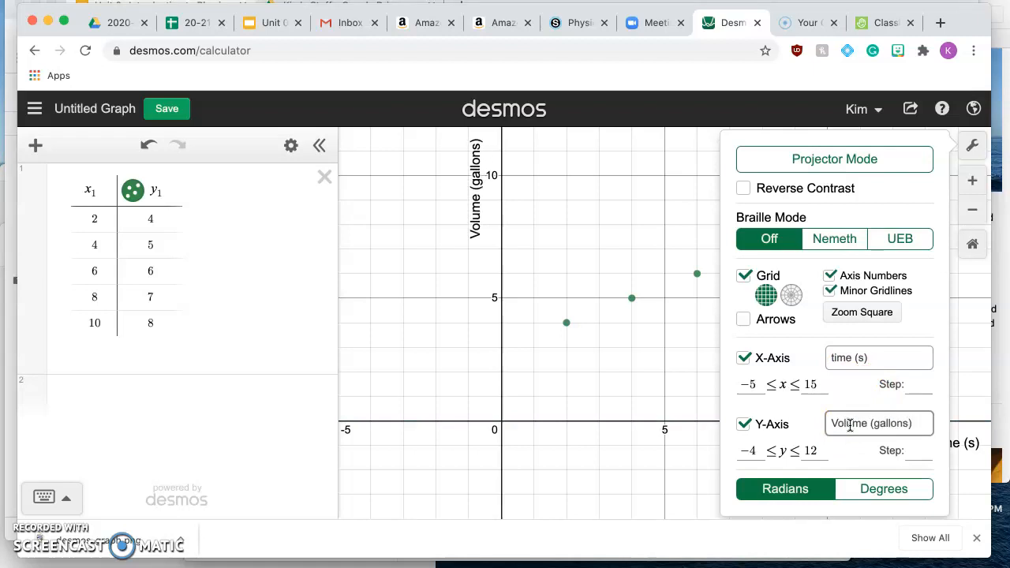
{"action": "left_click", "coordinate": [865, 417]}
{"action": "left_click", "coordinate": [693, 339]}
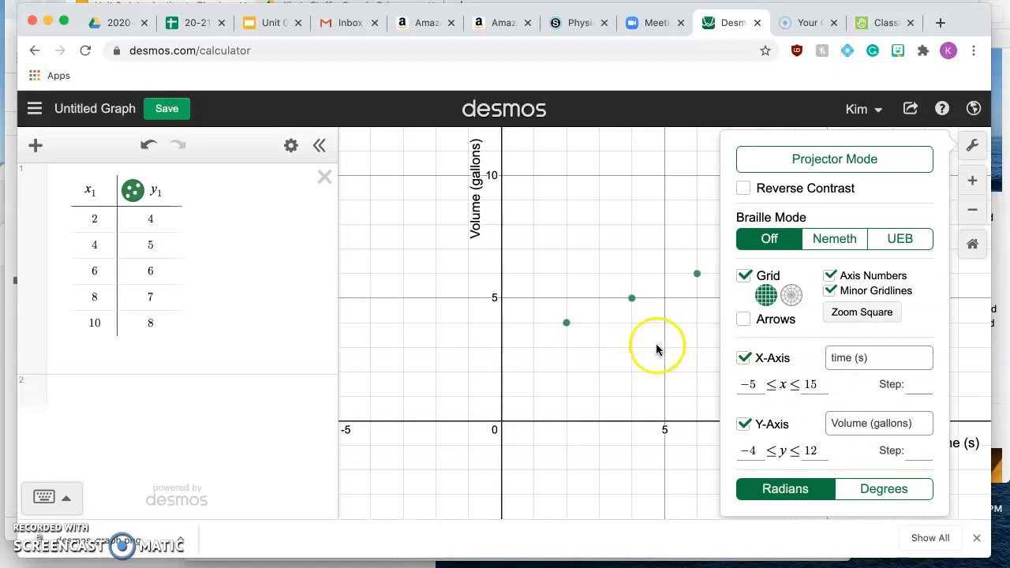
{"action": "left_click", "coordinate": [661, 353]}
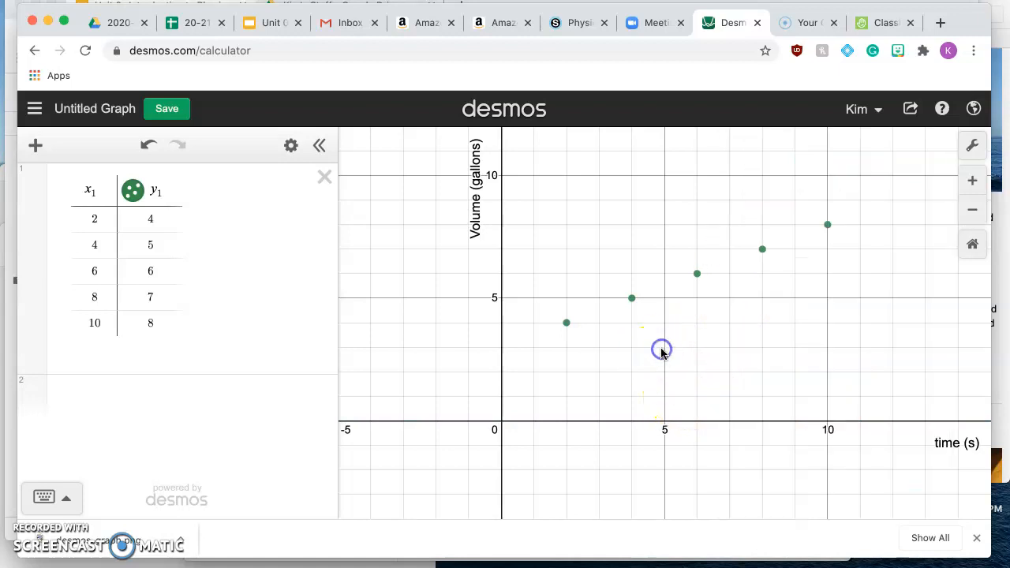
- Add the linear regression y1 ~ mx1 + b below the table and dismiss the browser's downloads bar
{"action": "left_click", "coordinate": [636, 226]}
{"action": "left_click_drag", "start_coordinate": [636, 227], "coordinate": [564, 262]}
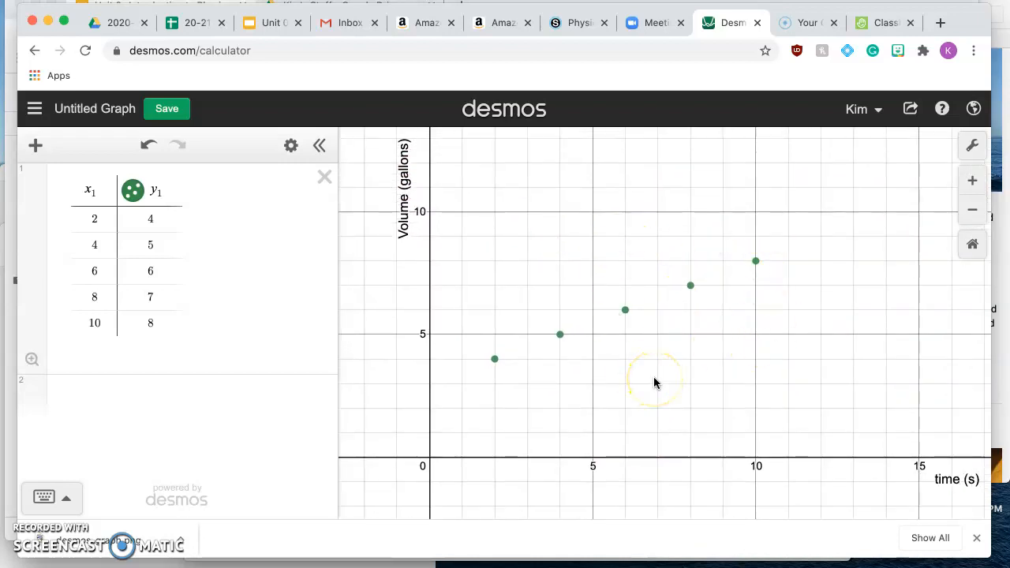
{"action": "scroll", "coordinate": [655, 377], "scroll_direction": "down", "scroll_amount": 1}
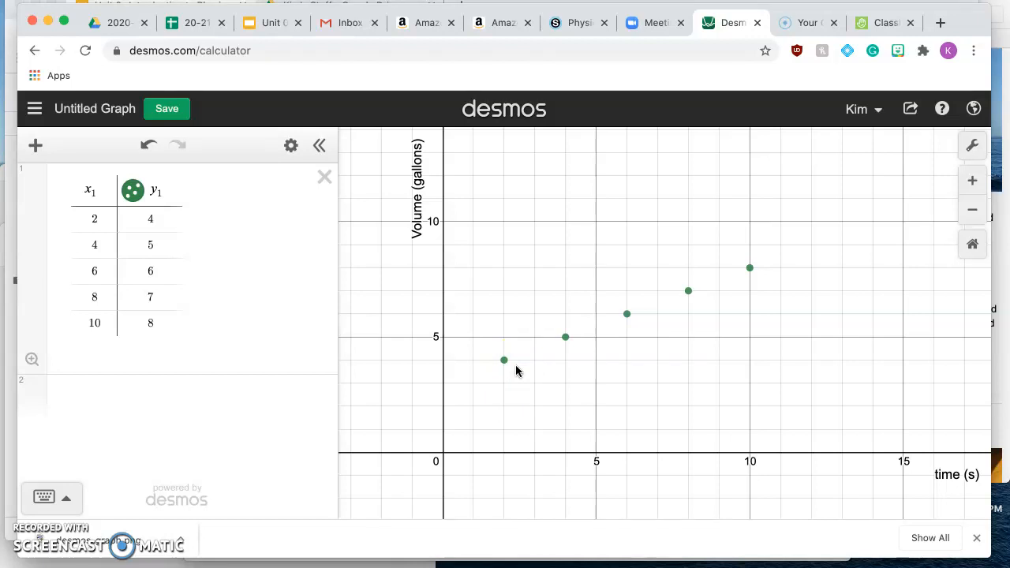
{"action": "left_click", "coordinate": [147, 396]}
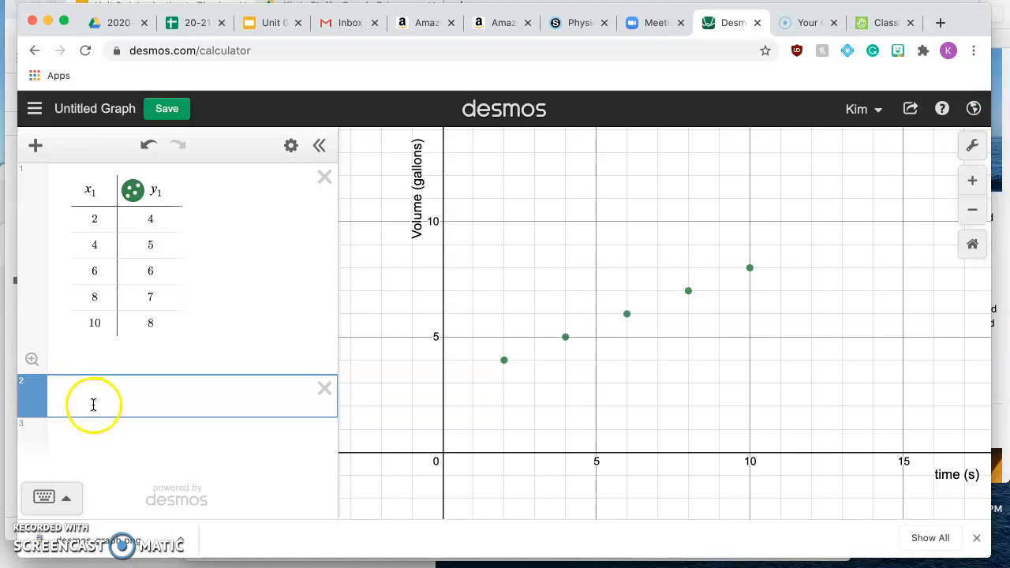
{"action": "type", "text": "y"}
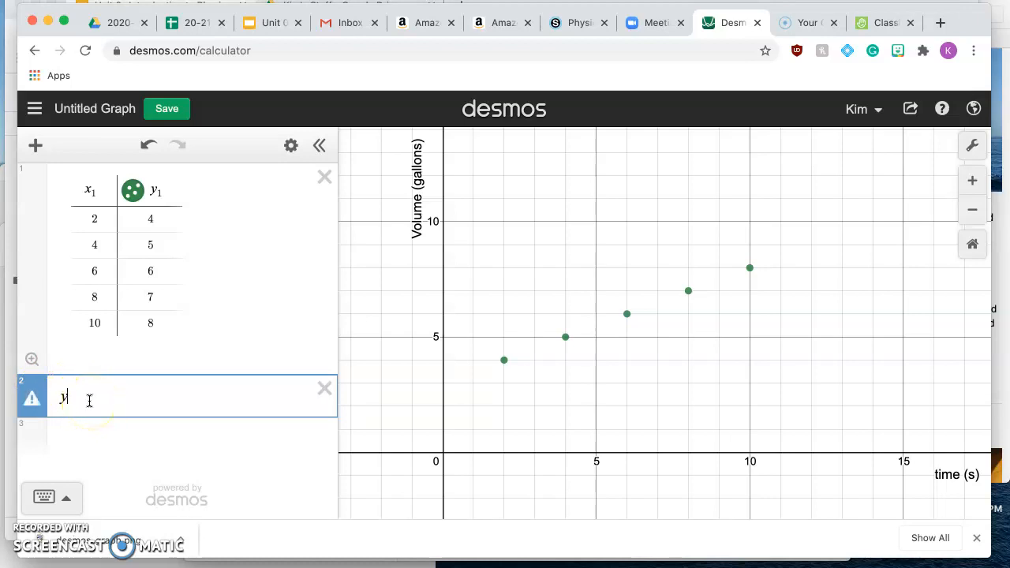
{"action": "type", "text": "1"}
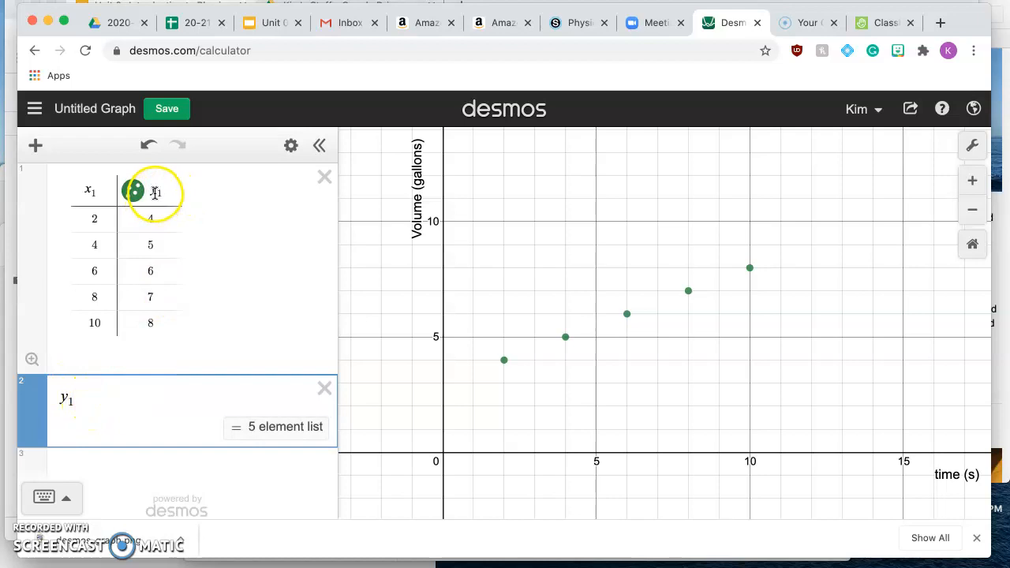
{"action": "left_click", "coordinate": [97, 371]}
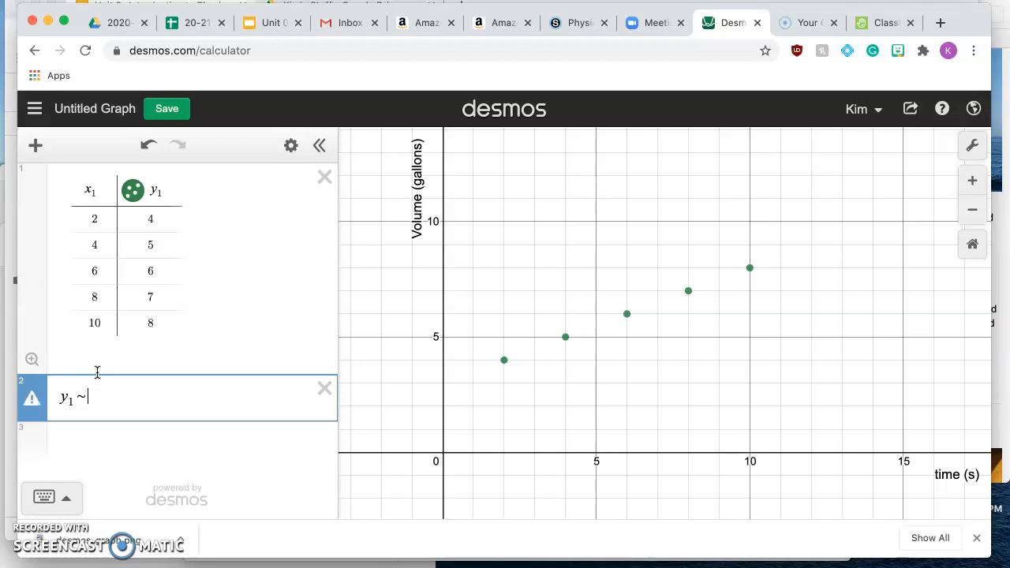
{"action": "type", "text": "m"}
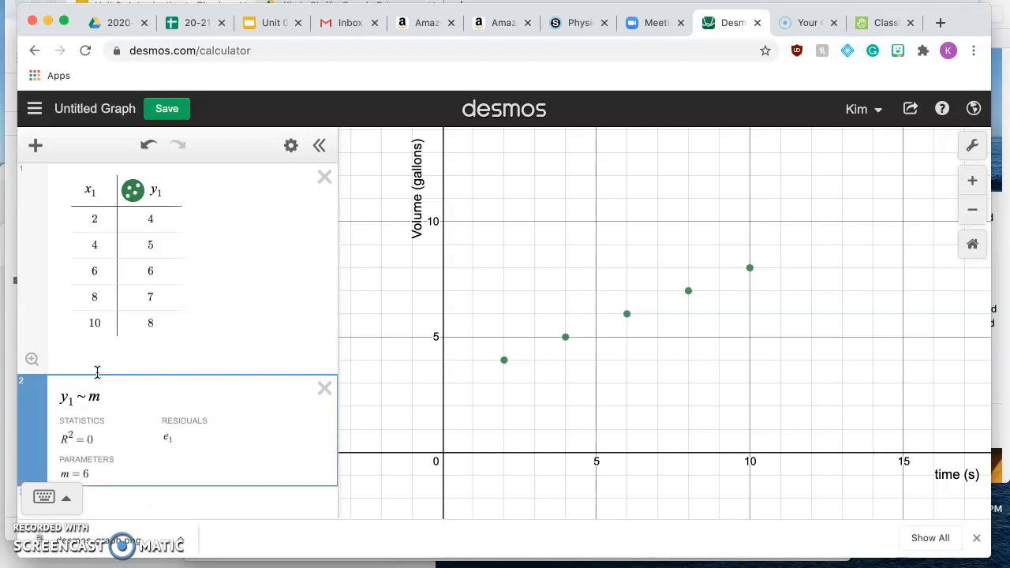
{"action": "type", "text": "x1"}
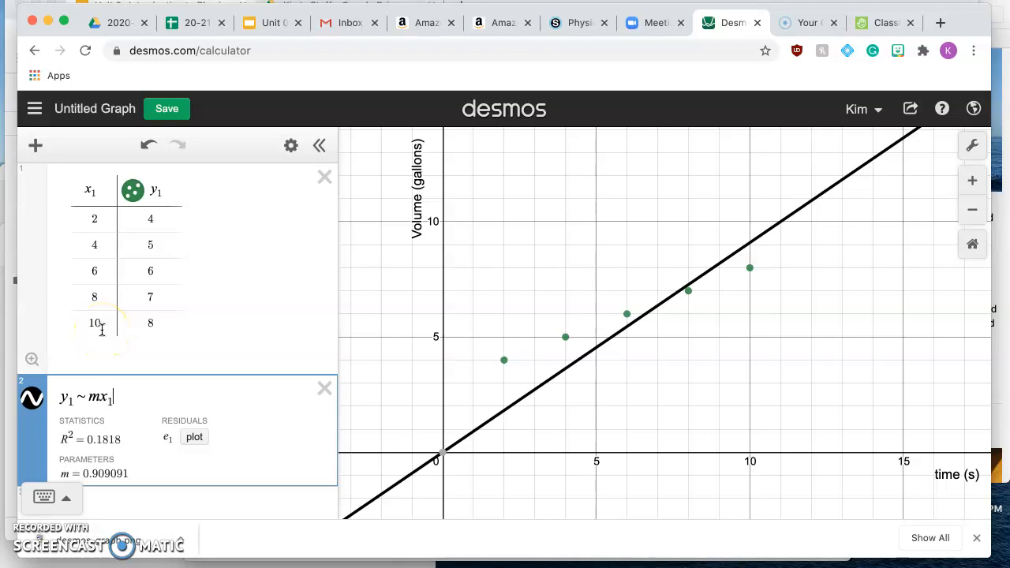
{"action": "type", "text": "+ b"}
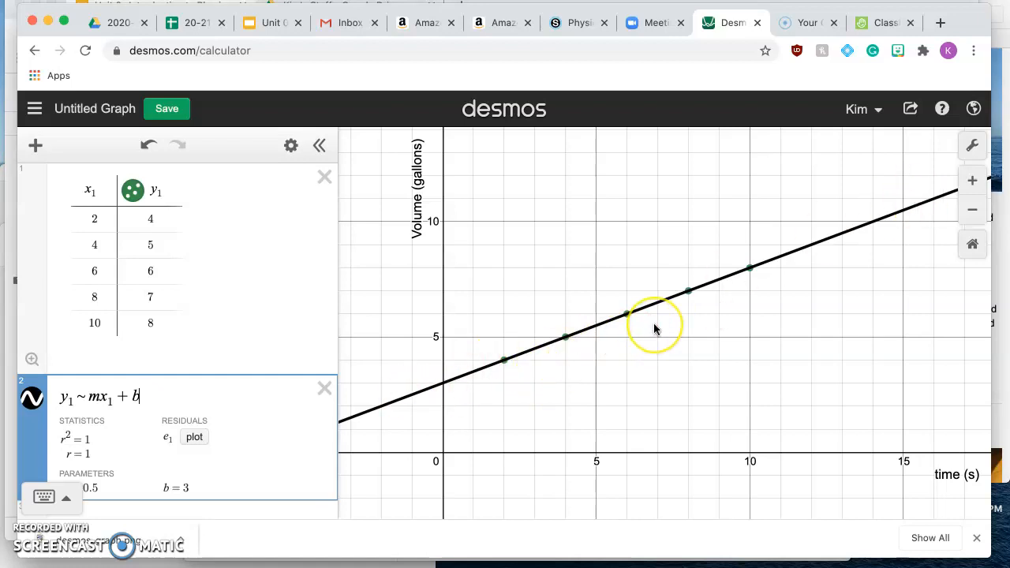
{"action": "left_click", "coordinate": [976, 538]}
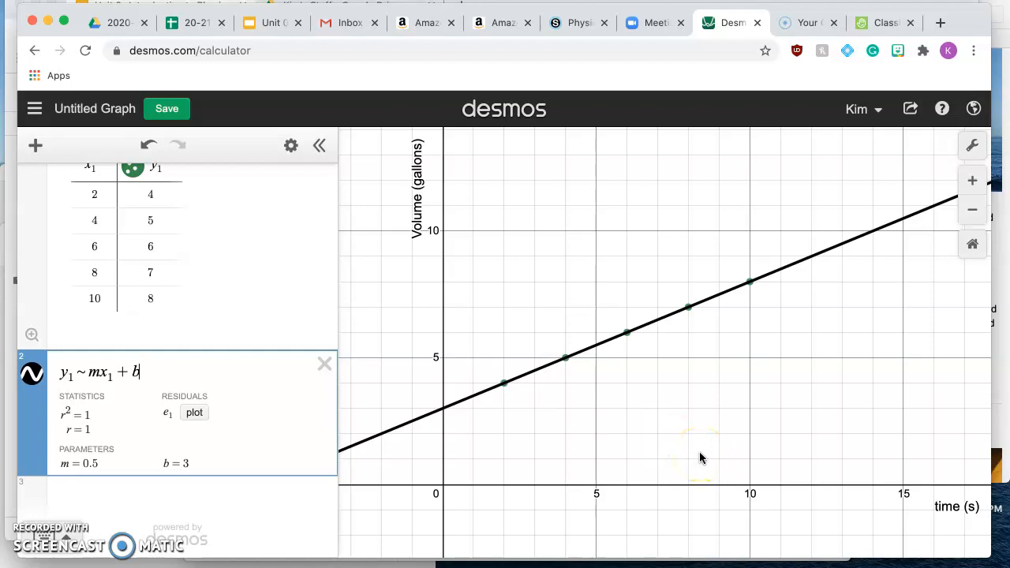
- Save the graph under the title "Gas Station Data", with the option to duplicate it kept on
{"action": "left_click", "coordinate": [167, 112]}
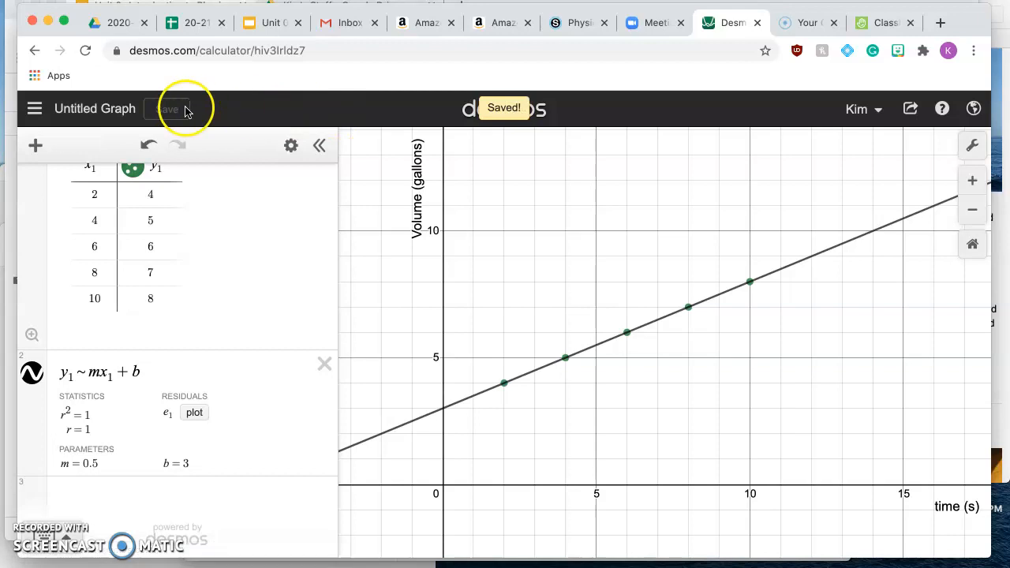
{"action": "left_click", "coordinate": [115, 112]}
{"action": "type", "text": "Gas Station Data"}
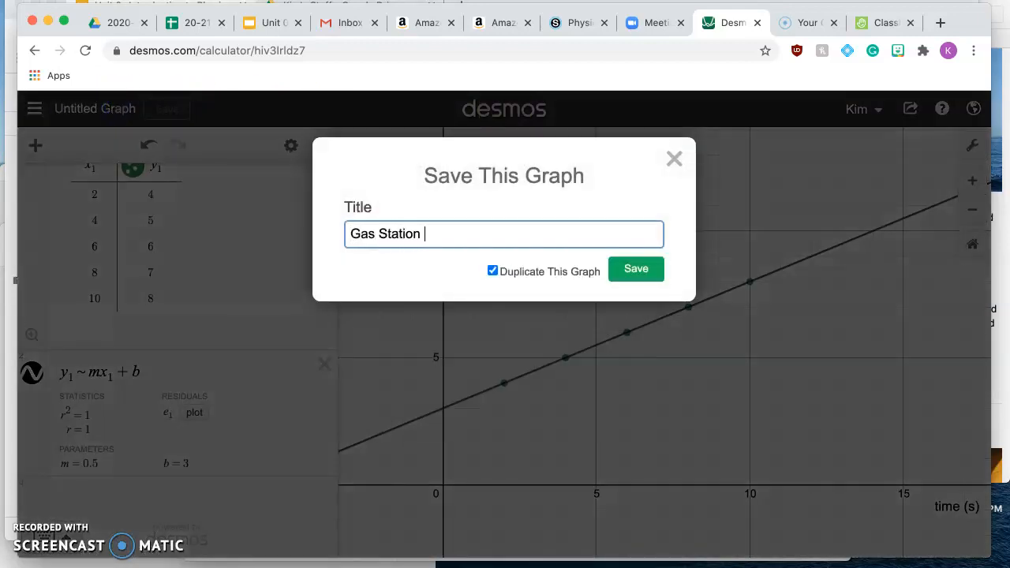
{"action": "left_click", "coordinate": [643, 271]}
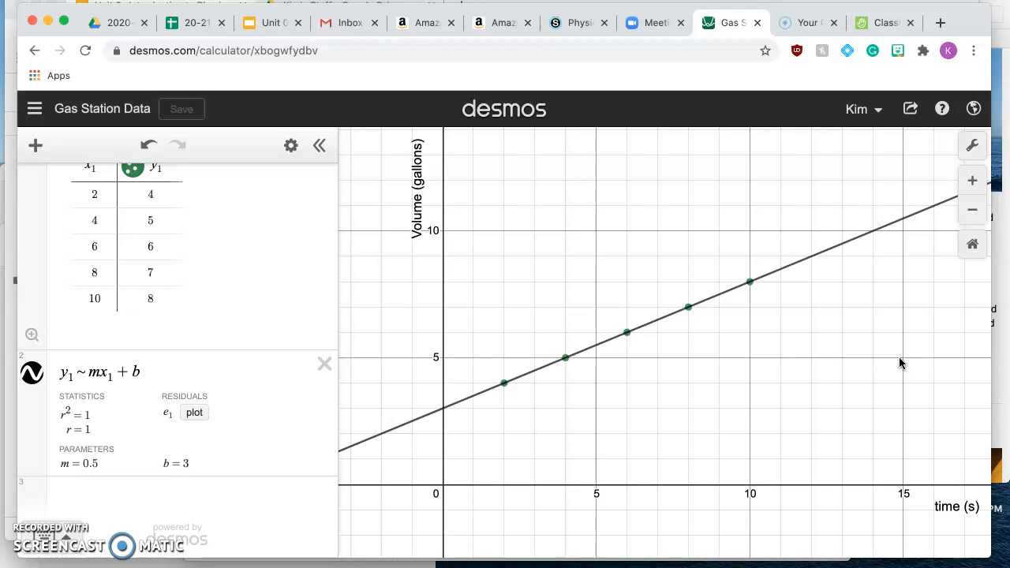
- Capture a screenshot of the whole calculator with table, regression and graph, then view and close its preview
{"action": "scroll", "coordinate": [898, 356], "scroll_direction": "up", "scroll_amount": 3}
{"action": "scroll", "coordinate": [898, 356], "scroll_direction": "down", "scroll_amount": 5}
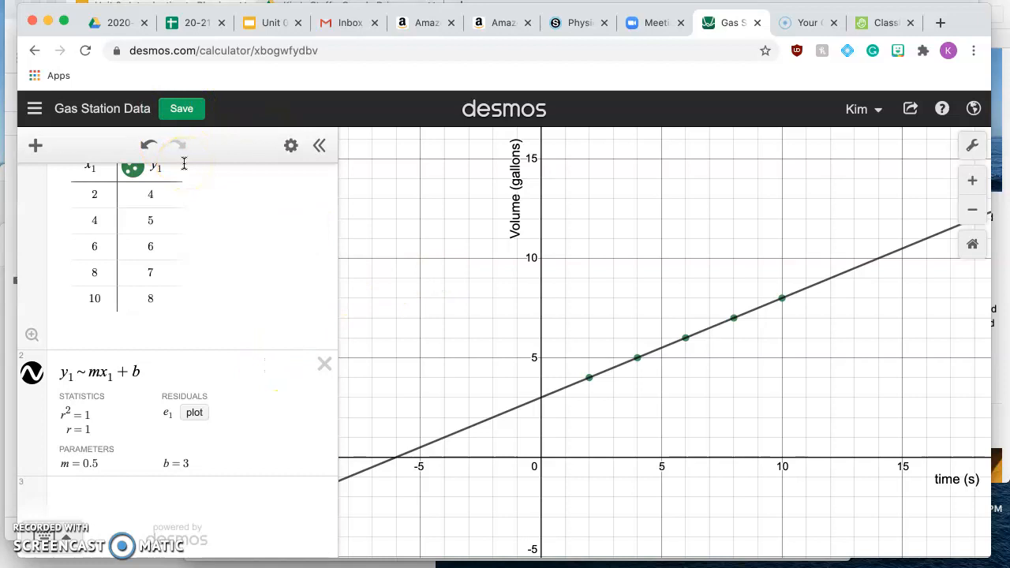
{"action": "left_click_drag", "start_coordinate": [18, 92], "coordinate": [986, 517]}
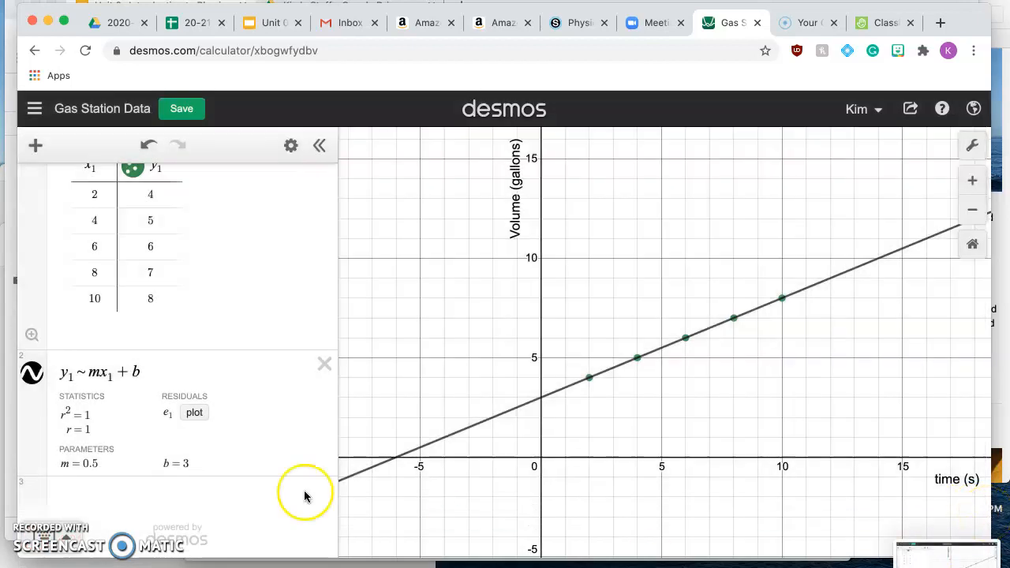
{"action": "left_click", "coordinate": [951, 560]}
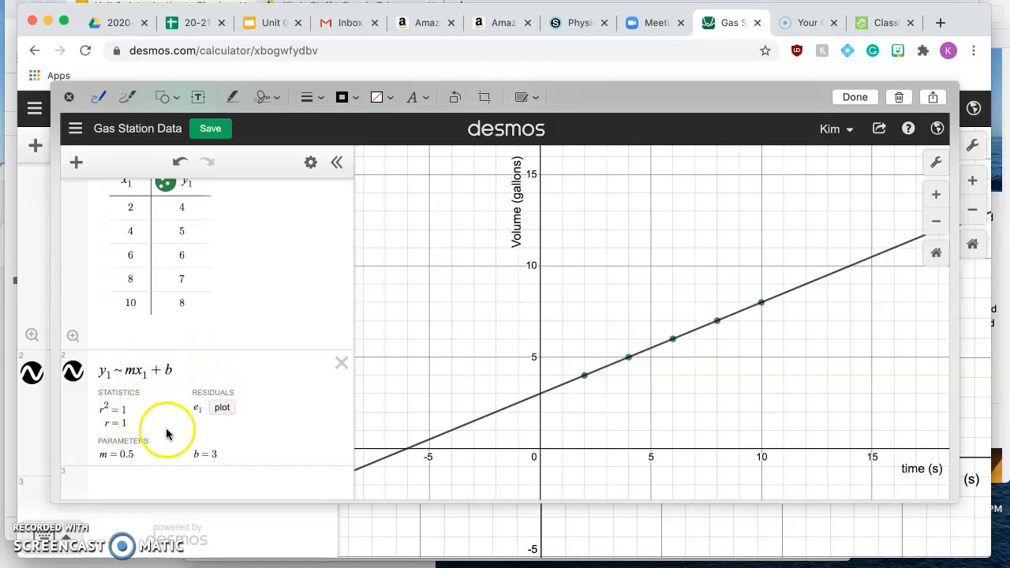
{"action": "left_click", "coordinate": [68, 98]}
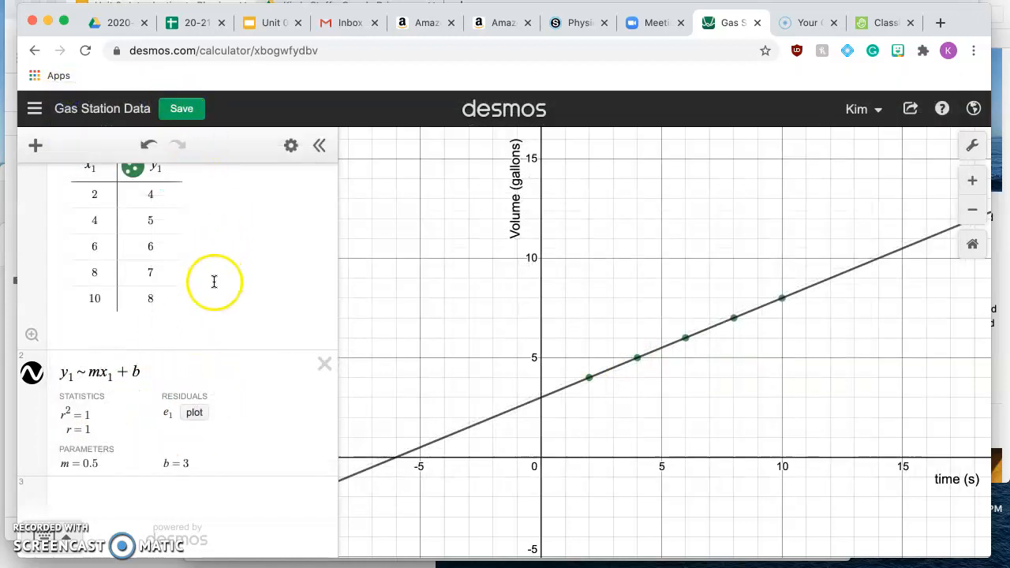
- Export the graph as a Medium Square PNG with Thin line thickness, and save the graph again
{"action": "left_click", "coordinate": [910, 111]}
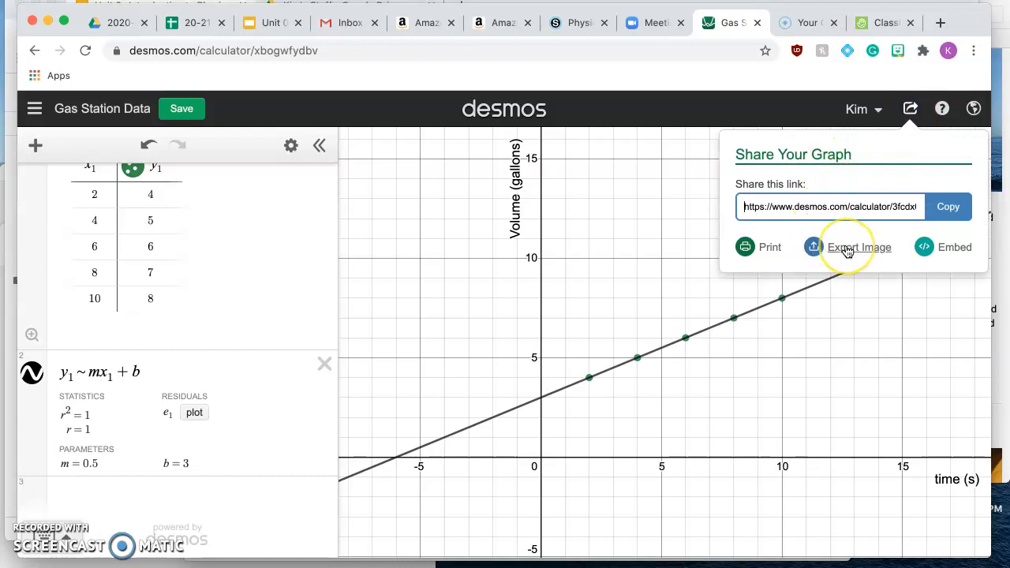
{"action": "left_click", "coordinate": [847, 249]}
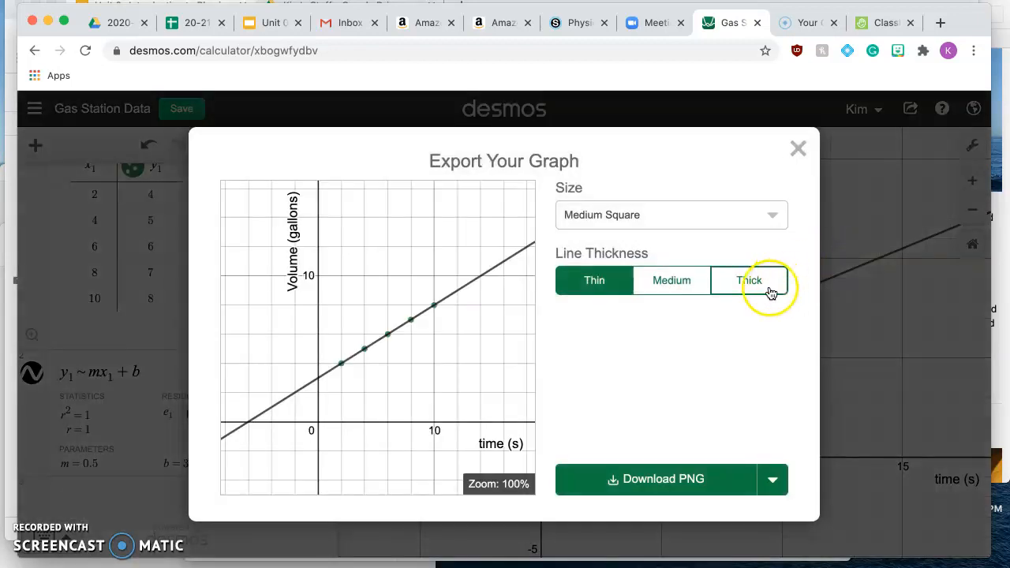
{"action": "left_click", "coordinate": [680, 272]}
{"action": "left_click", "coordinate": [750, 284]}
{"action": "left_click", "coordinate": [591, 287]}
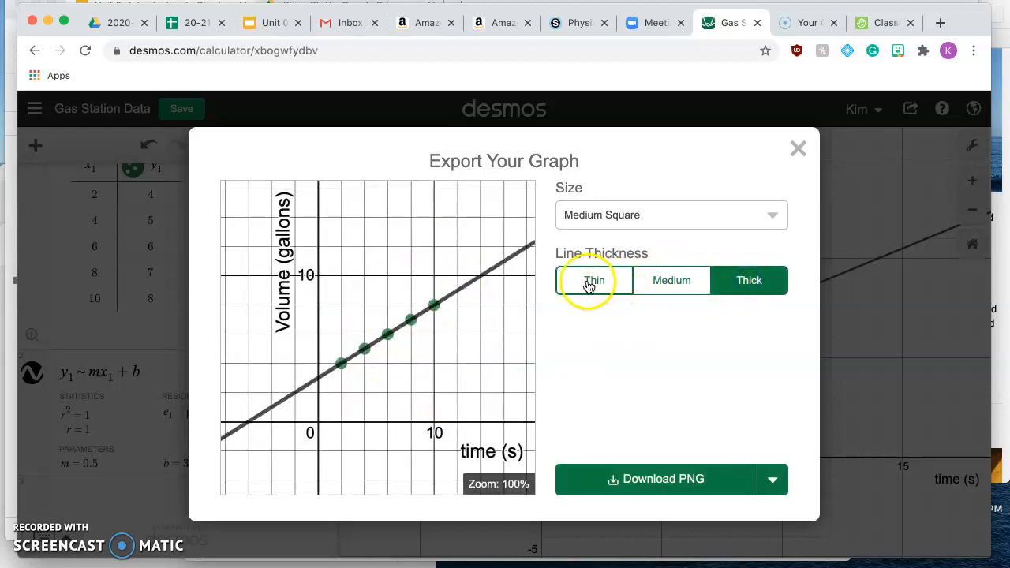
{"action": "left_click", "coordinate": [645, 456]}
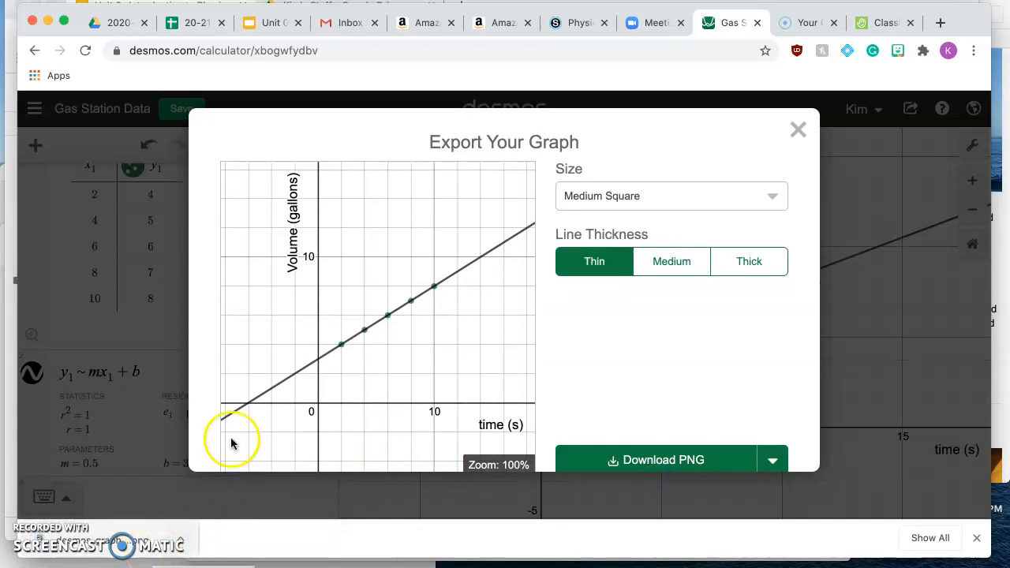
{"action": "left_click", "coordinate": [799, 131]}
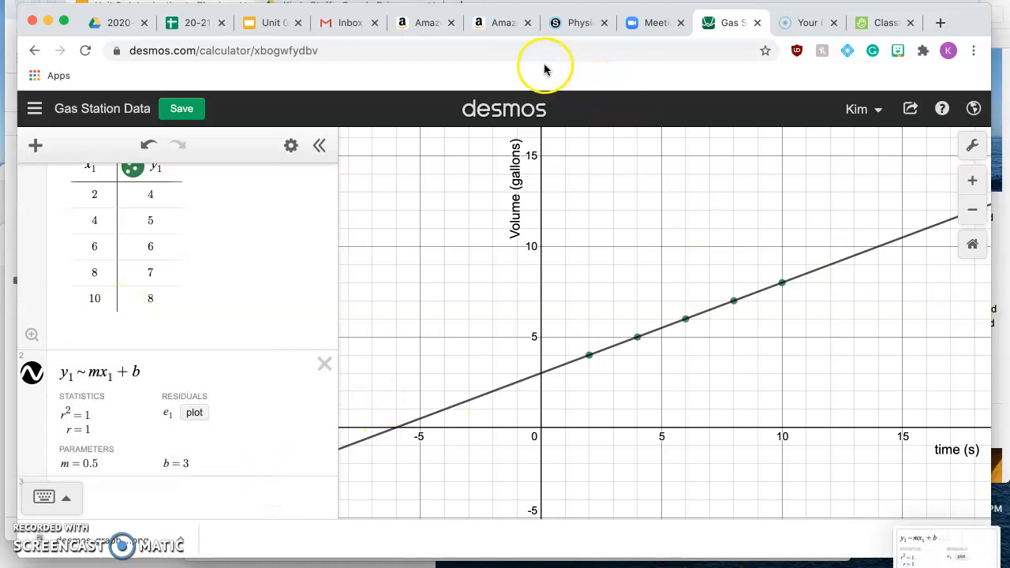
{"action": "left_click", "coordinate": [186, 108]}
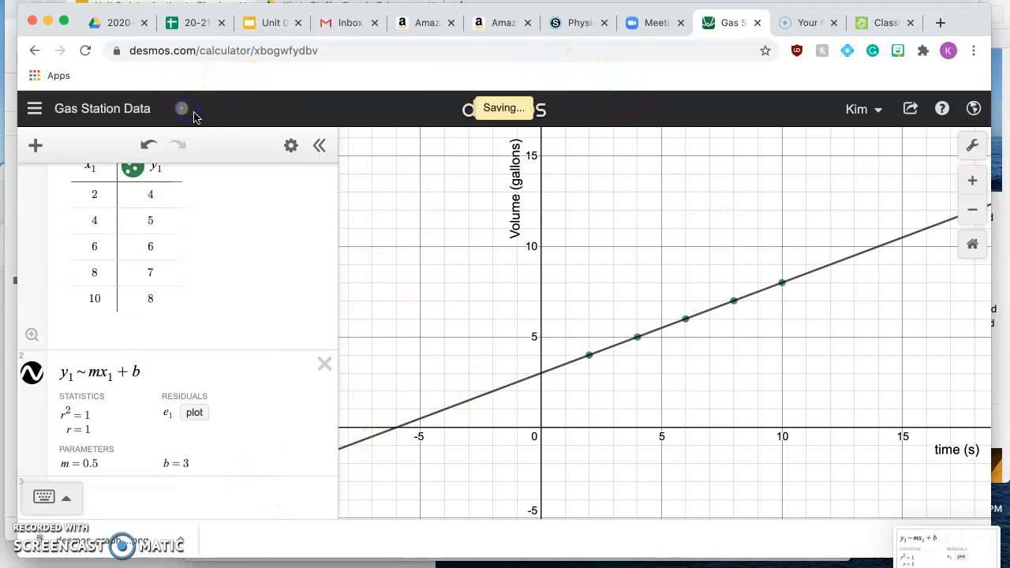
- Switch to the Classkick assignment and choose the Desktop file "Screen Shot 2020-07-18 at 5.22.44 PM" as an image for instruction 5
{"action": "left_click", "coordinate": [882, 22]}
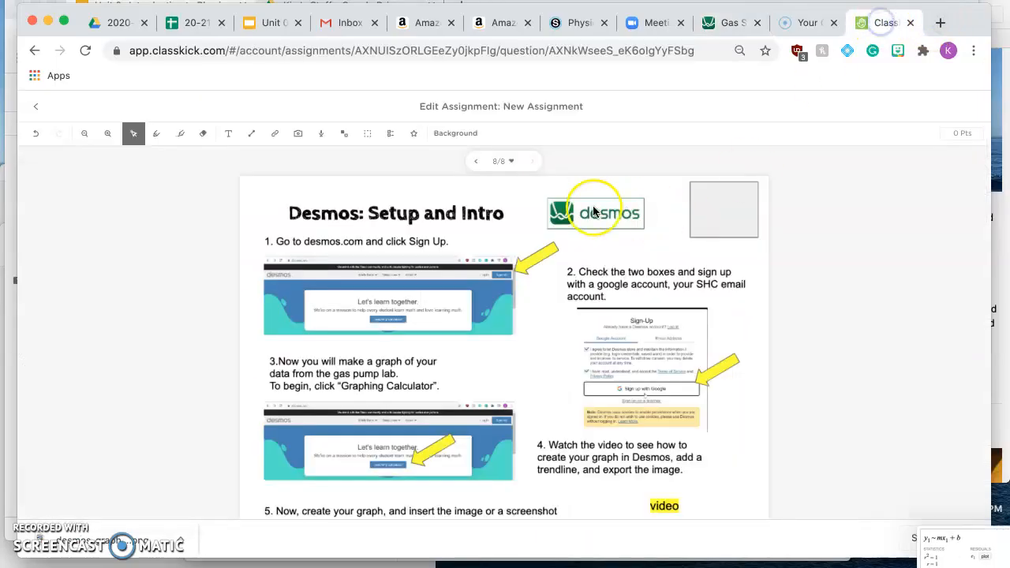
{"action": "scroll", "coordinate": [597, 270], "scroll_direction": "down", "scroll_amount": 5}
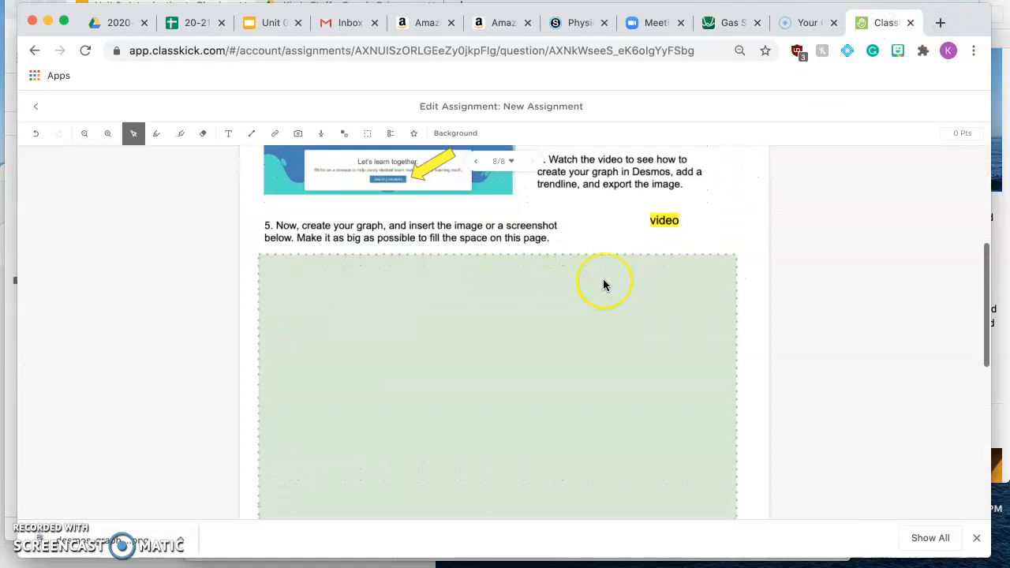
{"action": "scroll", "coordinate": [603, 284], "scroll_direction": "down", "scroll_amount": 2}
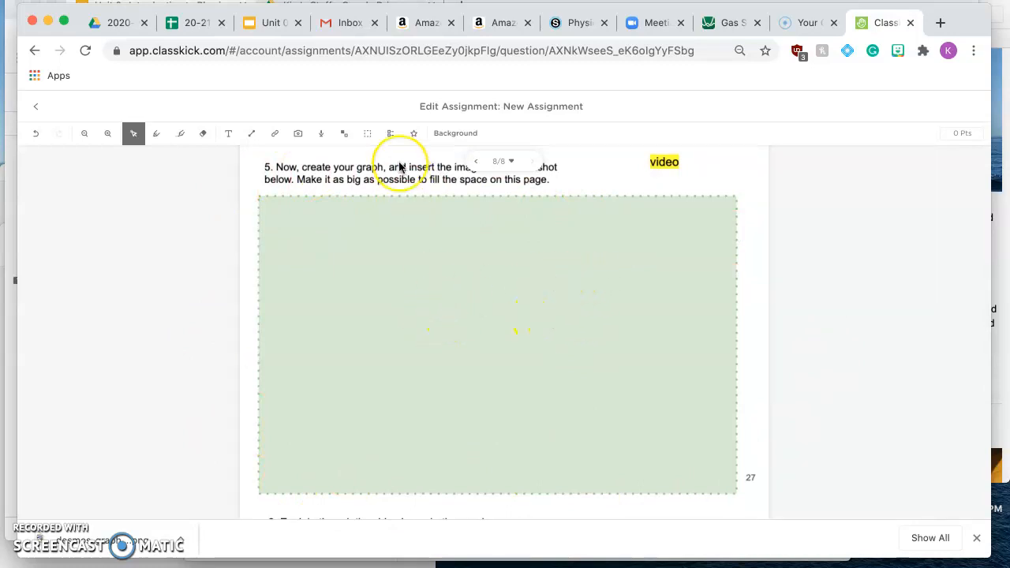
{"action": "left_click", "coordinate": [299, 139]}
{"action": "left_click", "coordinate": [316, 156]}
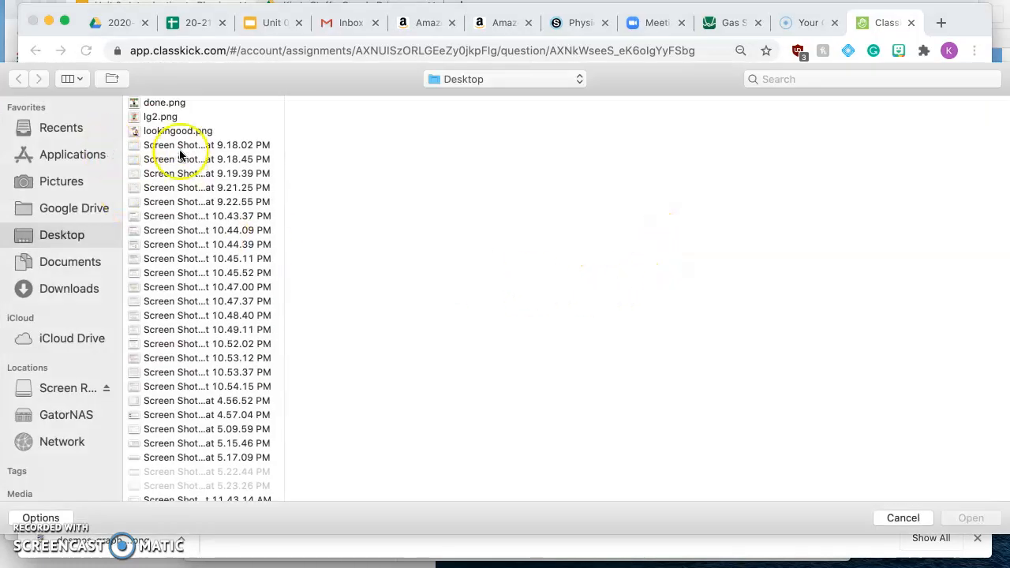
{"action": "scroll", "coordinate": [187, 237], "scroll_direction": "down", "scroll_amount": 2}
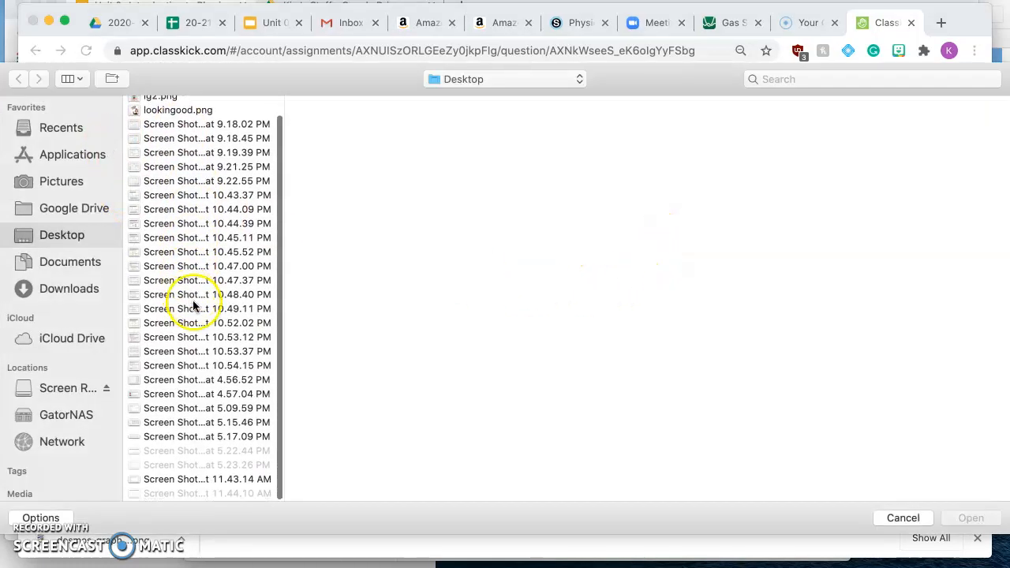
{"action": "left_click", "coordinate": [227, 466]}
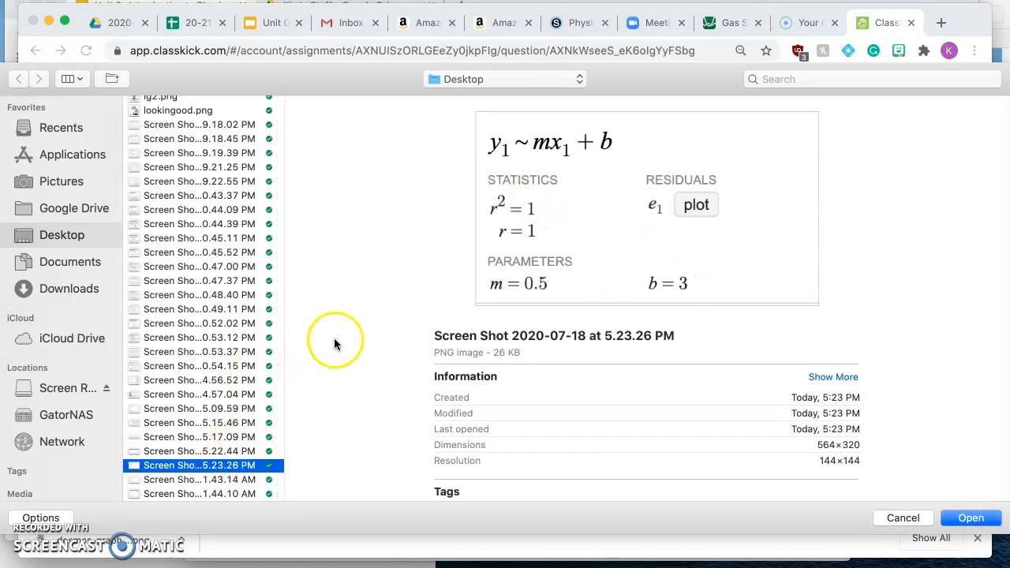
{"action": "left_click", "coordinate": [214, 452]}
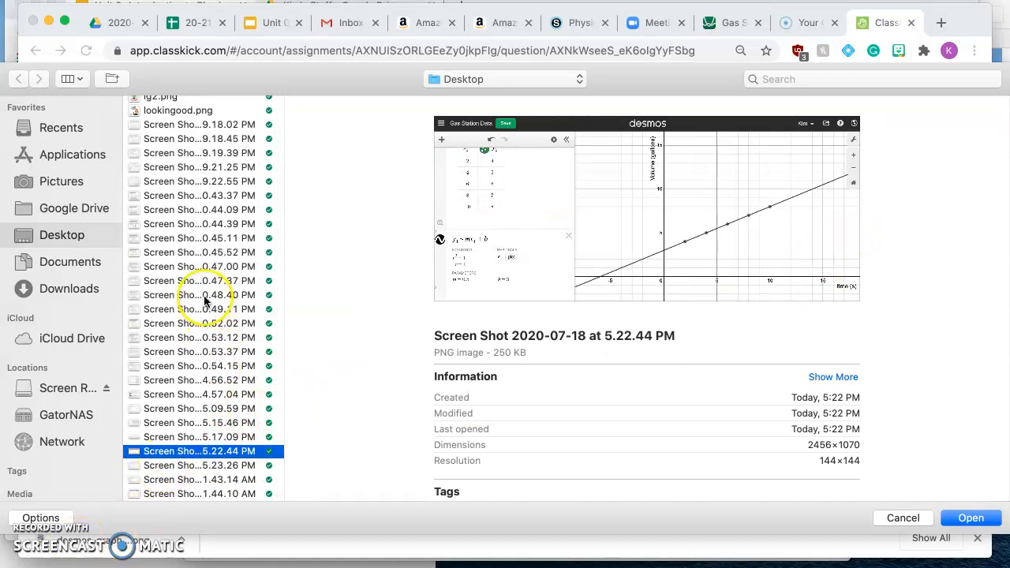
{"action": "scroll", "coordinate": [203, 296], "scroll_direction": "up", "scroll_amount": 2}
{"action": "scroll", "coordinate": [207, 298], "scroll_direction": "down", "scroll_amount": 2}
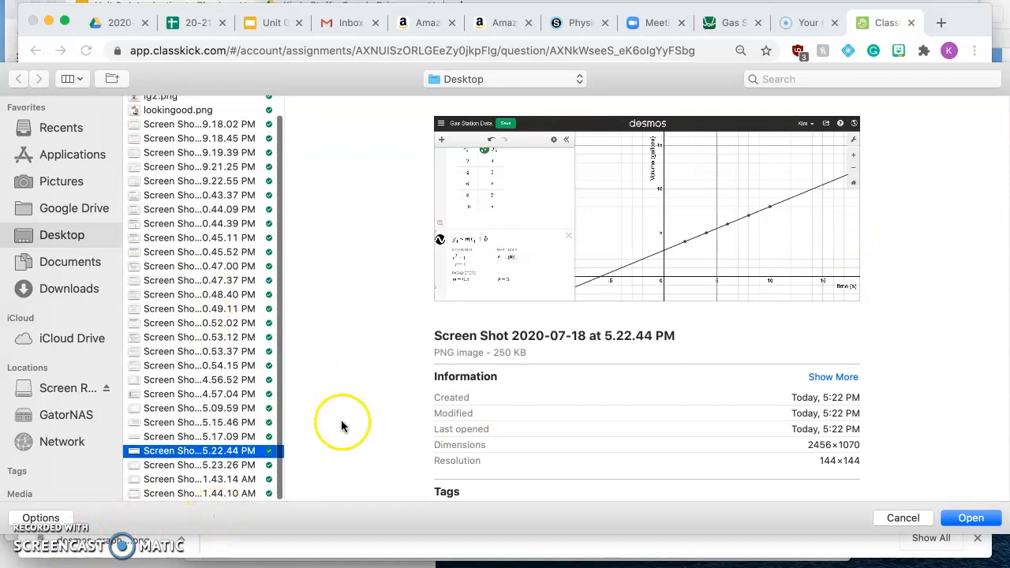
{"action": "left_click", "coordinate": [988, 522]}
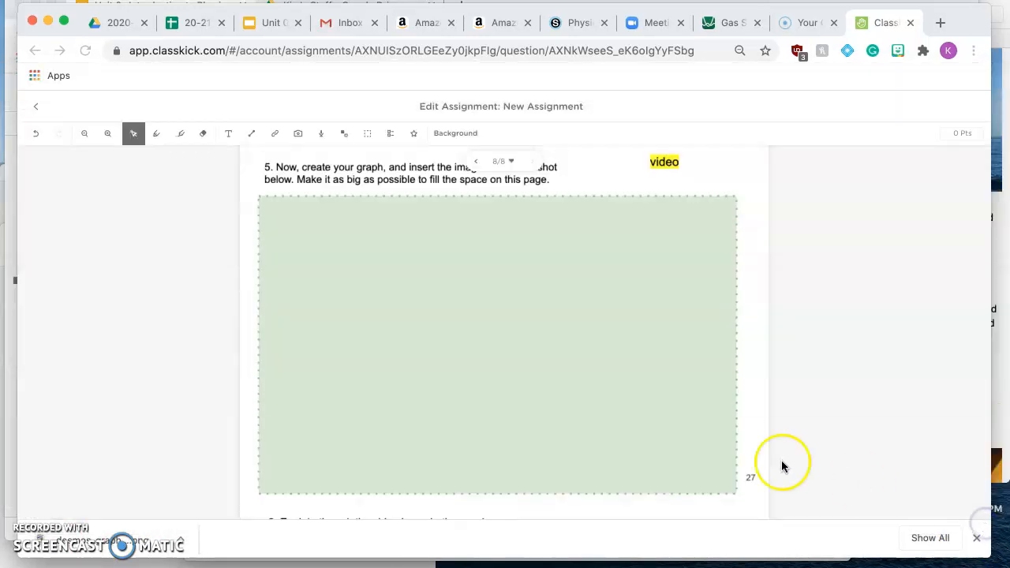
- Add the chosen screenshot to Q8 (Current Page) and place it across the upper part of the green box below instruction 5
{"action": "left_click", "coordinate": [759, 472]}
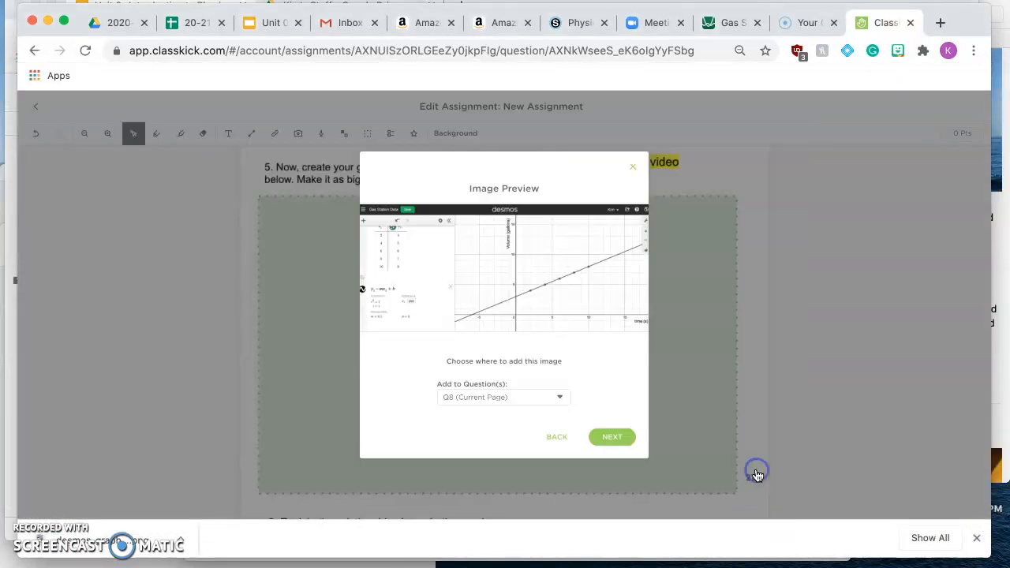
{"action": "left_click", "coordinate": [612, 439]}
{"action": "left_click", "coordinate": [757, 418]}
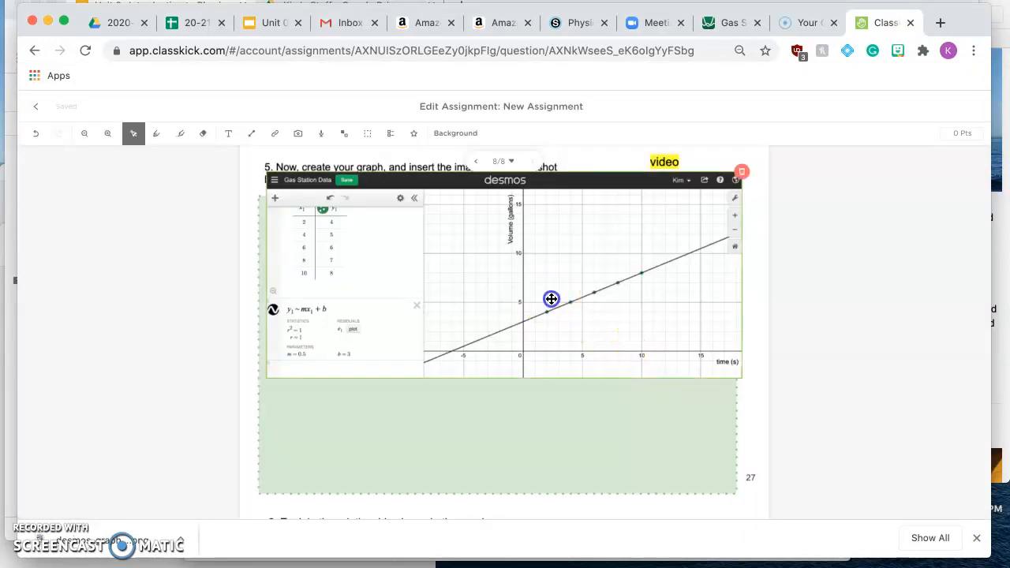
{"action": "left_click_drag", "start_coordinate": [551, 299], "coordinate": [547, 324]}
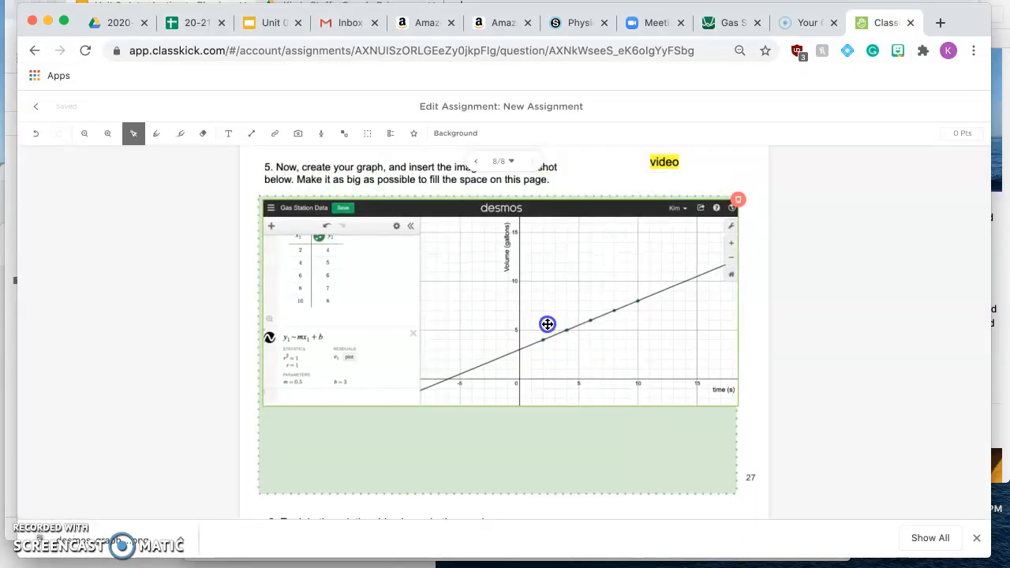
{"action": "mouse_move", "coordinate": [464, 330]}
{"action": "left_mouse_down"}
{"action": "mouse_move", "coordinate": [471, 336]}
{"action": "mouse_move", "coordinate": [463, 329]}
{"action": "left_mouse_up"}
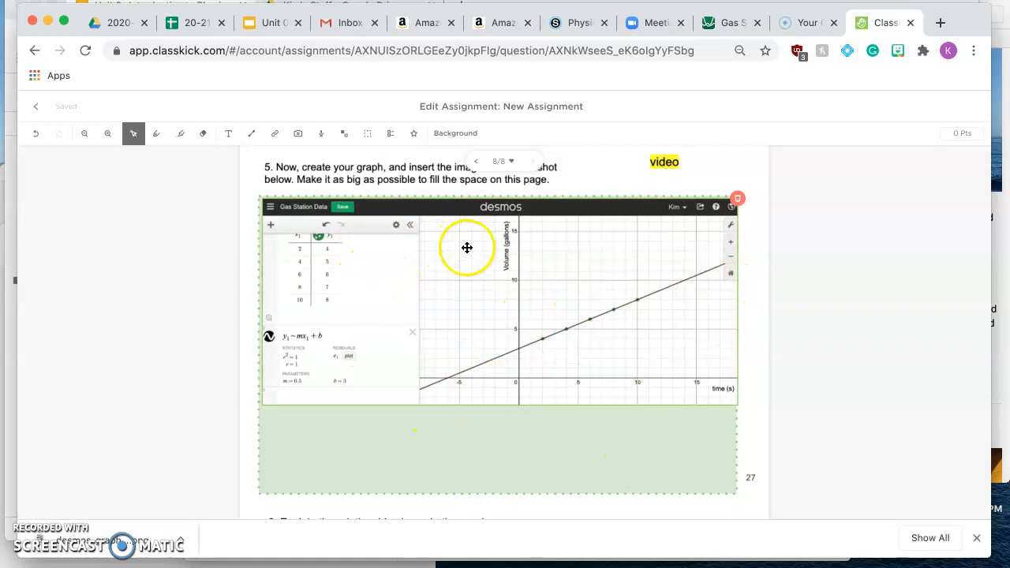
- Review the assignment page, from the inserted graph and question 6 on its relationship back up to the setup instructions
{"action": "scroll", "coordinate": [486, 267], "scroll_direction": "down", "scroll_amount": 1}
{"action": "scroll", "coordinate": [485, 267], "scroll_direction": "down", "scroll_amount": 6}
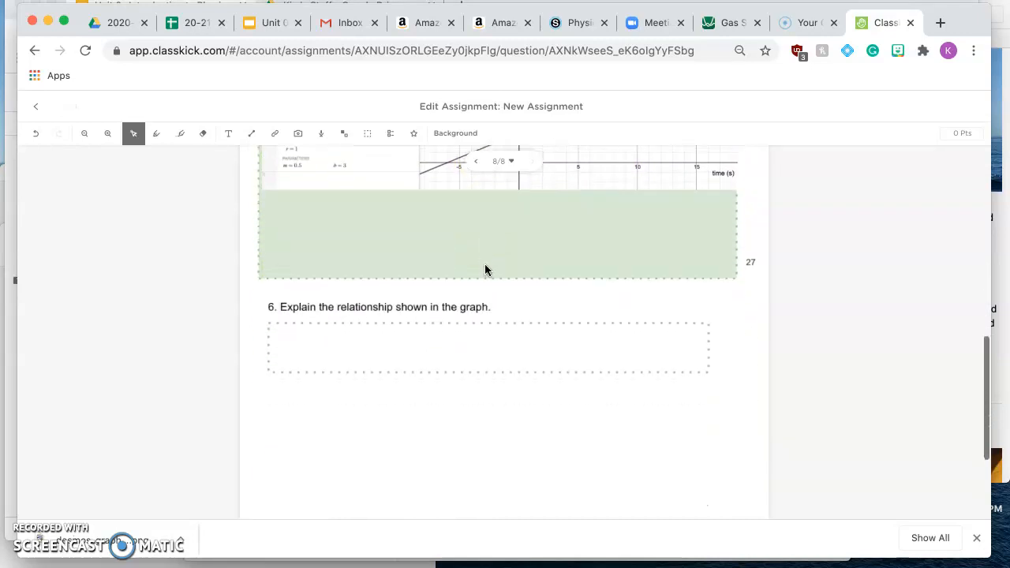
{"action": "left_click", "coordinate": [345, 224]}
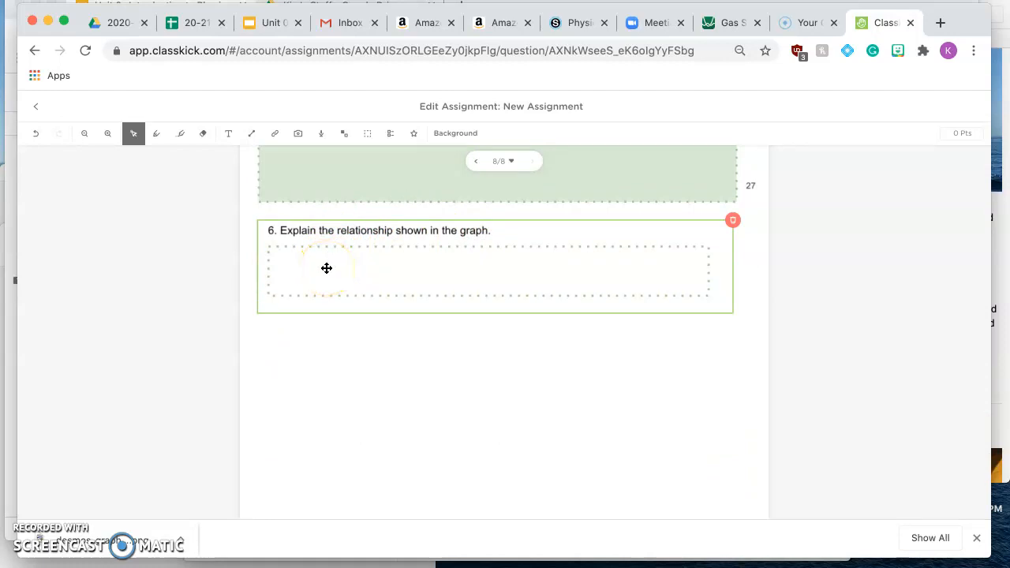
{"action": "scroll", "coordinate": [570, 273], "scroll_direction": "up", "scroll_amount": 10}
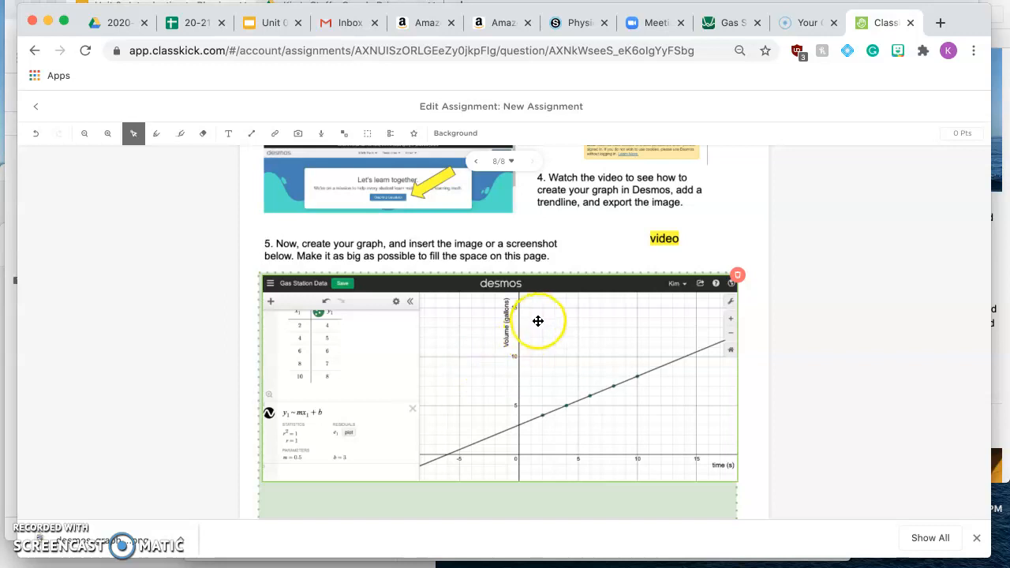
{"action": "scroll", "coordinate": [571, 334], "scroll_direction": "down", "scroll_amount": 1}
{"action": "scroll", "coordinate": [570, 334], "scroll_direction": "down", "scroll_amount": 3}
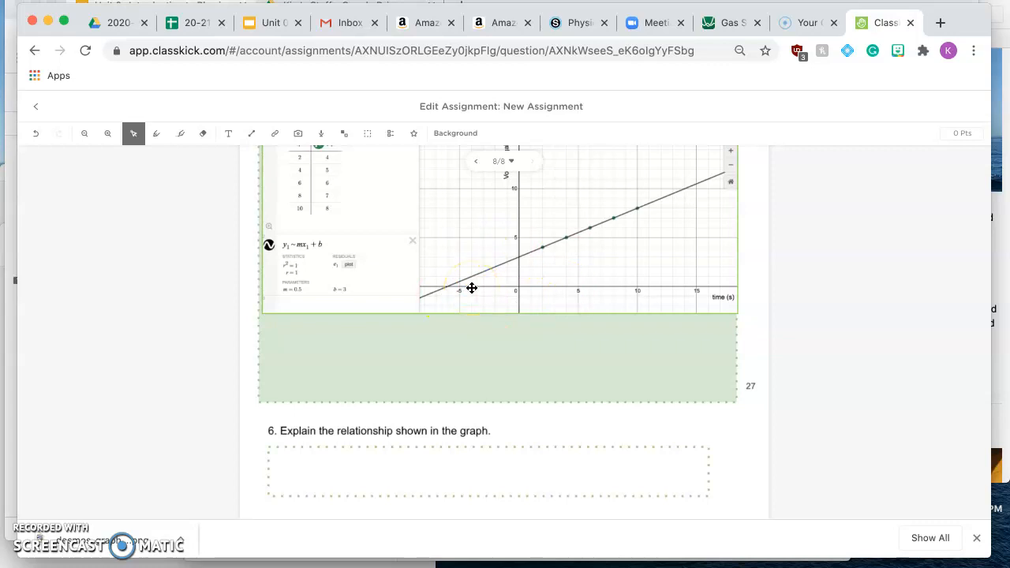
{"action": "scroll", "coordinate": [566, 299], "scroll_direction": "up", "scroll_amount": 7}
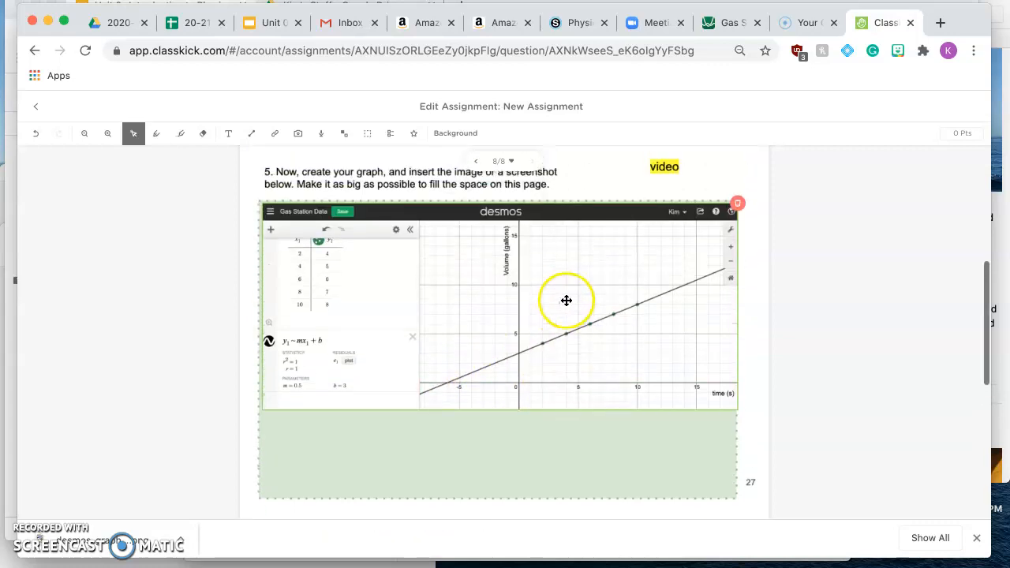
{"action": "scroll", "coordinate": [562, 313], "scroll_direction": "up", "scroll_amount": 3}
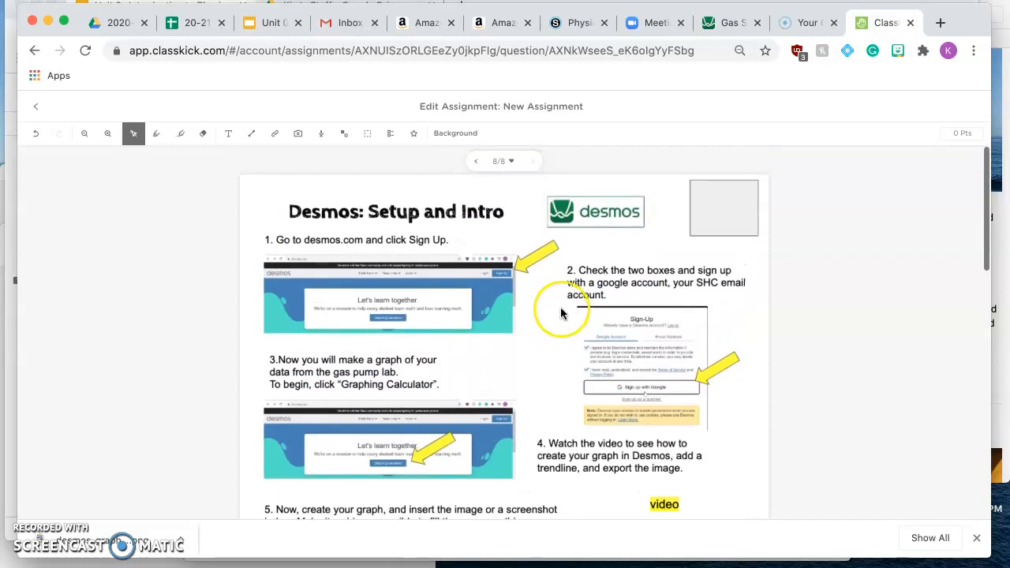